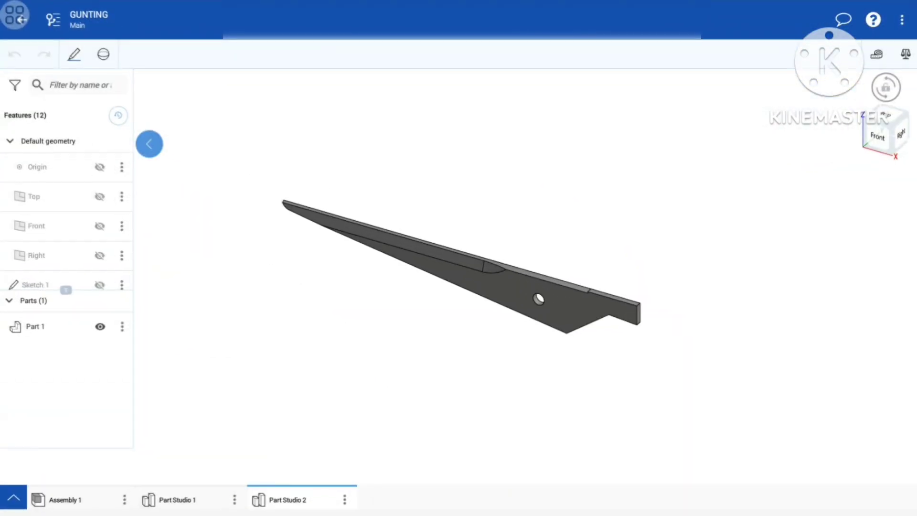
Orbit the blade part and expand the GUNTING document's tab thumbnails to add a new tab.
{"action": "left_click_drag", "start_coordinate": [558, 399], "coordinate": [578, 389]}
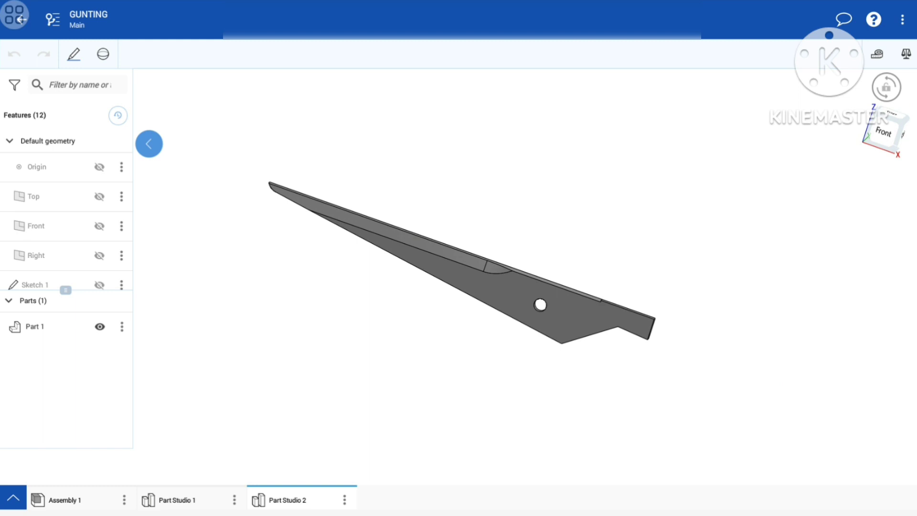
{"action": "left_click", "coordinate": [13, 498]}
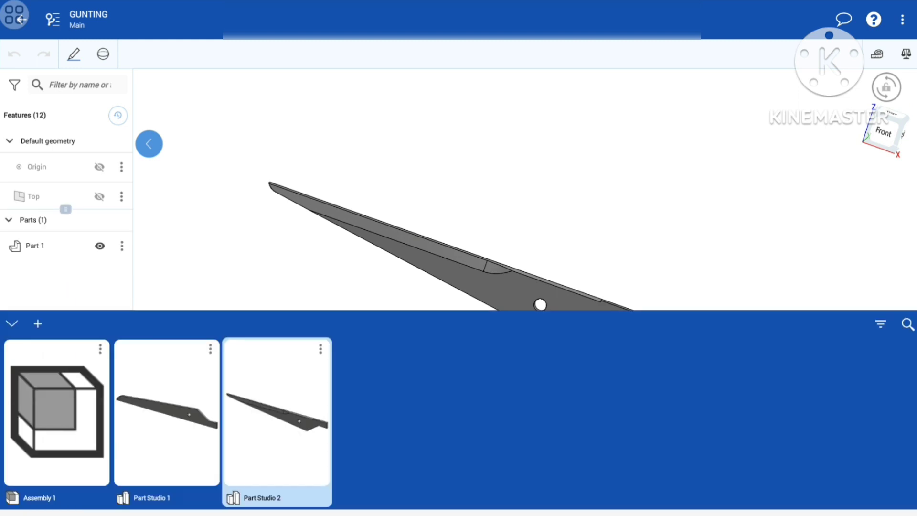
{"action": "left_click", "coordinate": [37, 323]}
Create Part Studio 3 and hide its Right, Front and Top planes.
{"action": "left_click", "coordinate": [84, 352]}
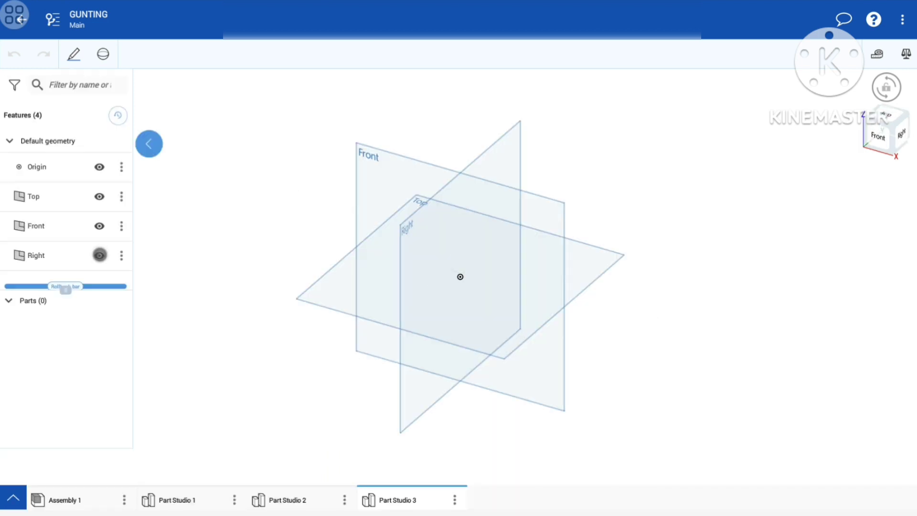
{"action": "left_click", "coordinate": [100, 255]}
{"action": "left_click", "coordinate": [99, 226]}
{"action": "left_click", "coordinate": [100, 196]}
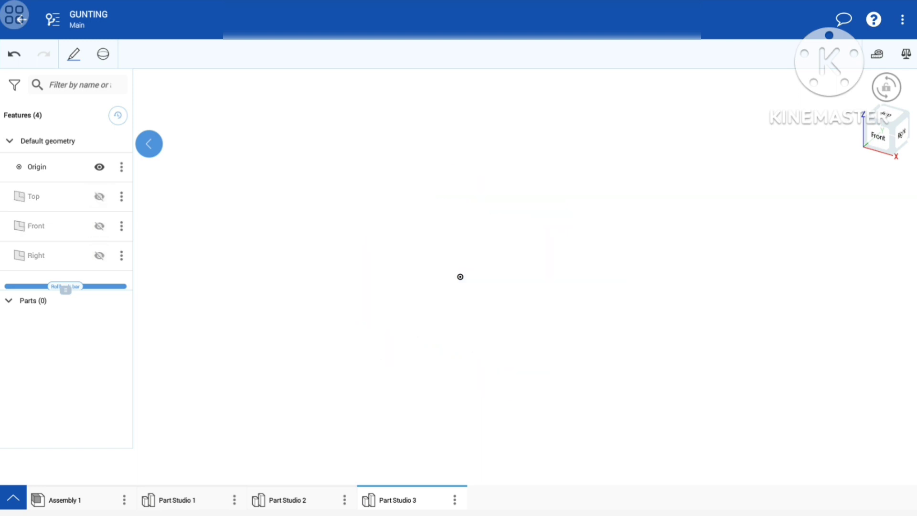
Select the Front plane, lock view rotation and face the Front view.
{"action": "left_click", "coordinate": [63, 227]}
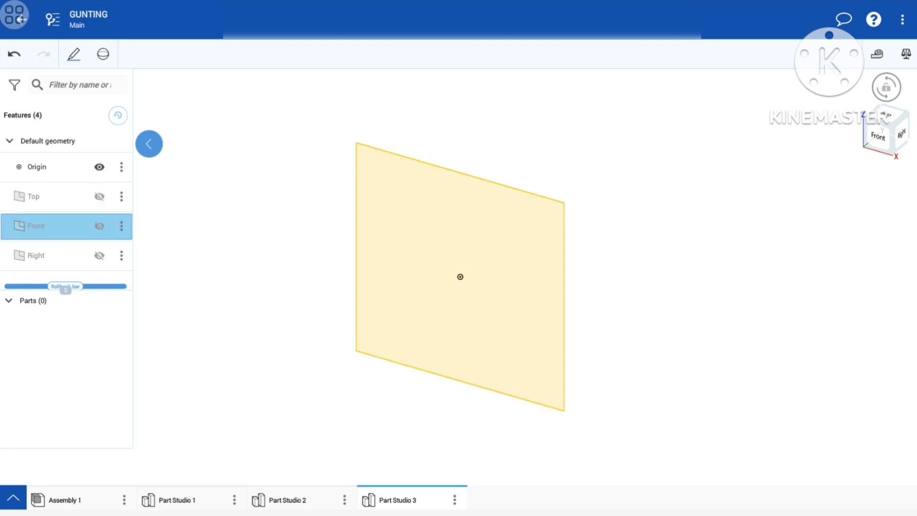
{"action": "left_click", "coordinate": [886, 87]}
{"action": "left_click", "coordinate": [888, 140]}
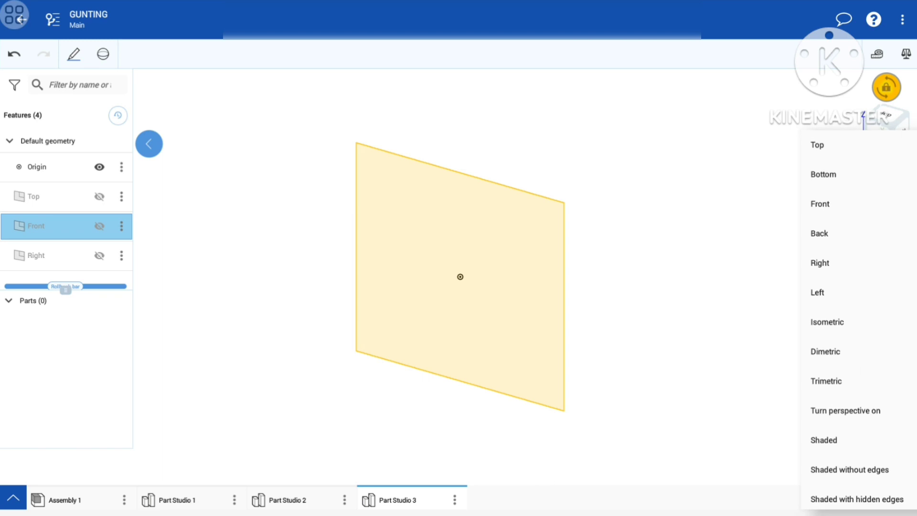
{"action": "left_click", "coordinate": [860, 205]}
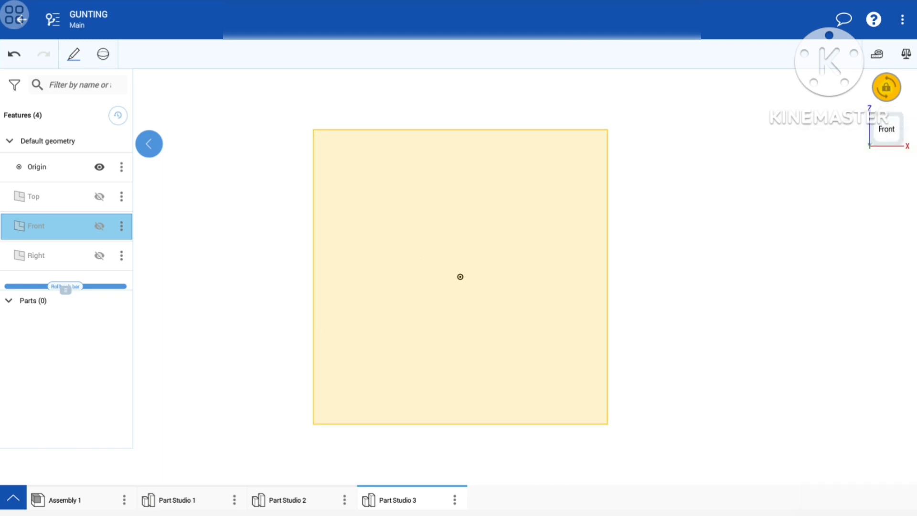
Start Sketch 1 on the Front plane and draw an ellipse centred on the origin.
{"action": "left_click", "coordinate": [73, 54]}
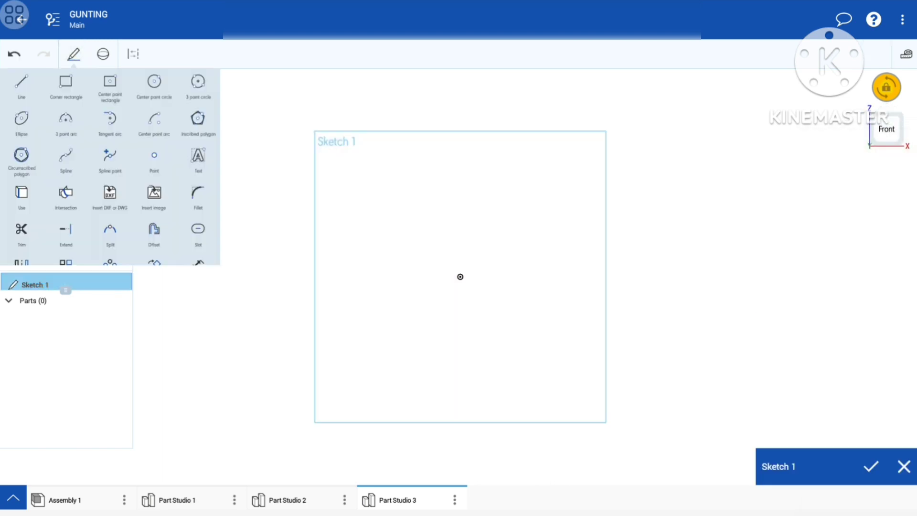
{"action": "left_click", "coordinate": [21, 119]}
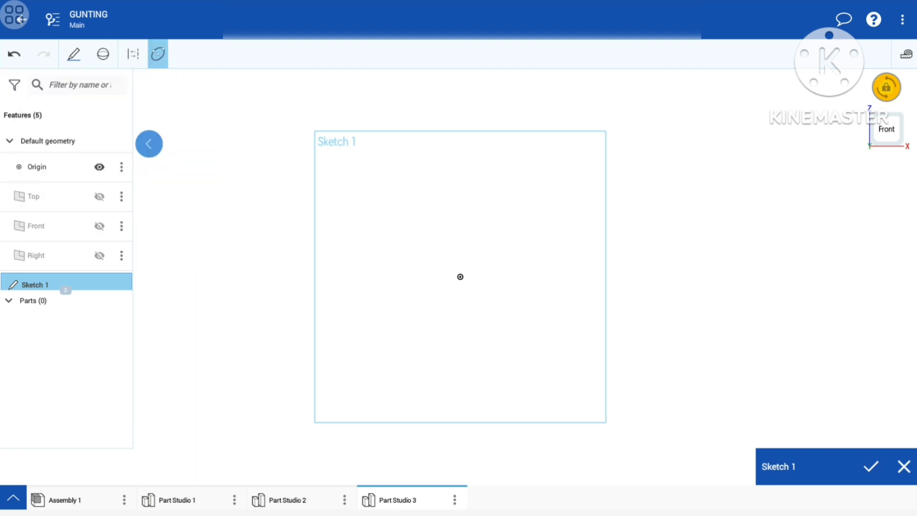
{"action": "scroll", "coordinate": [499, 278], "scroll_direction": "up", "scroll_amount": 2}
{"action": "scroll", "coordinate": [539, 295], "scroll_direction": "up", "scroll_amount": 3}
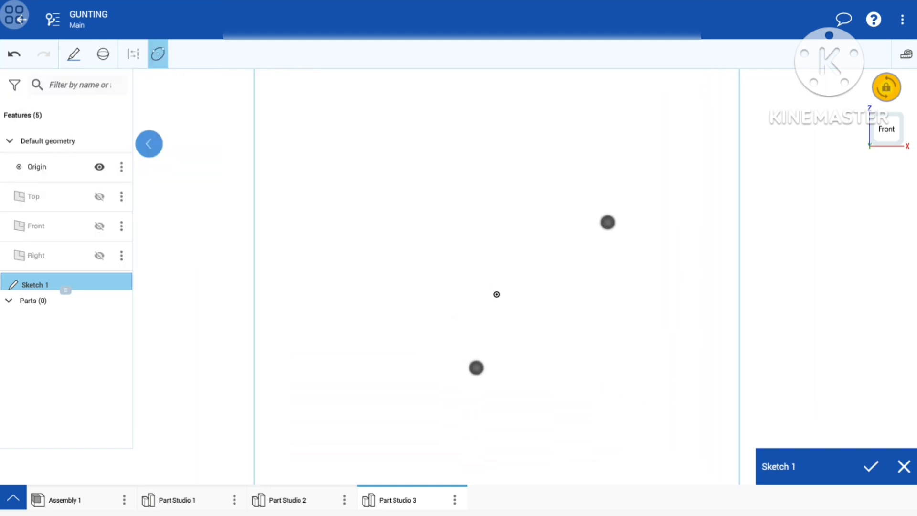
{"action": "left_click_drag", "start_coordinate": [517, 346], "coordinate": [497, 332]}
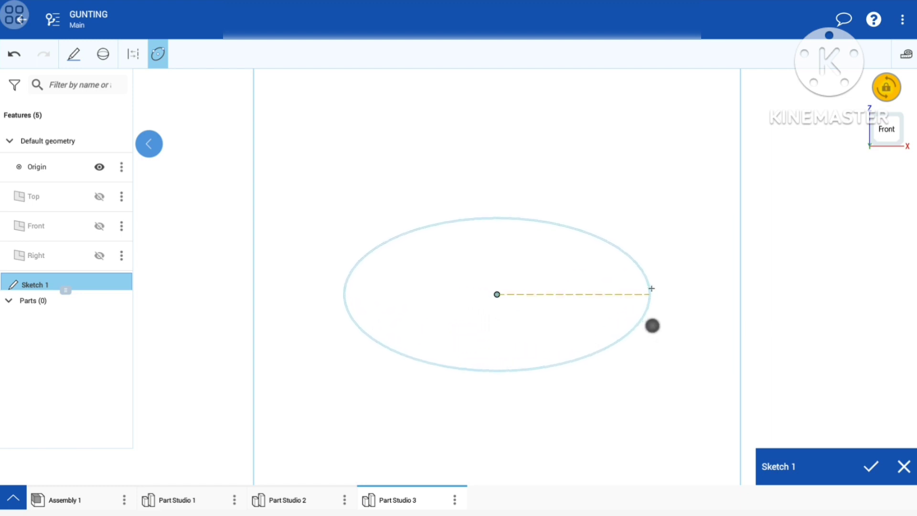
{"action": "left_click_drag", "start_coordinate": [597, 329], "coordinate": [655, 329]}
{"action": "left_click_drag", "start_coordinate": [505, 395], "coordinate": [505, 426]}
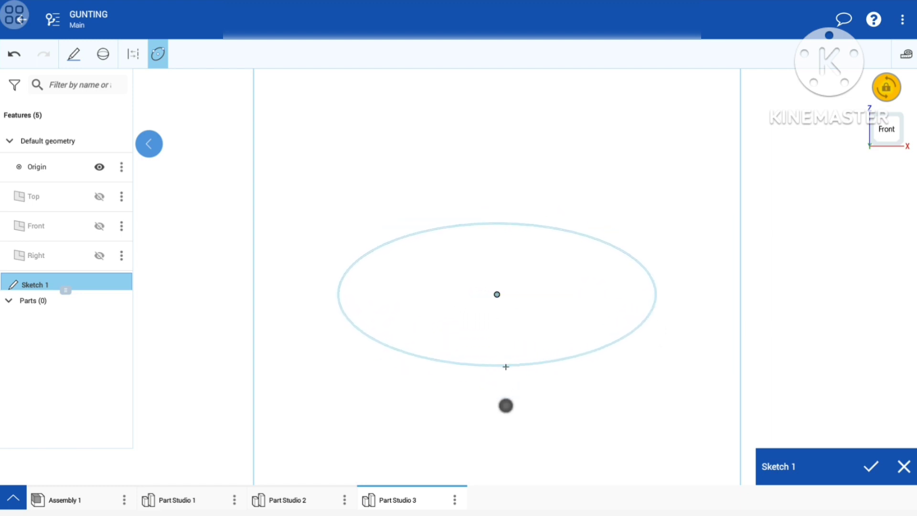
{"action": "left_click", "coordinate": [74, 53]}
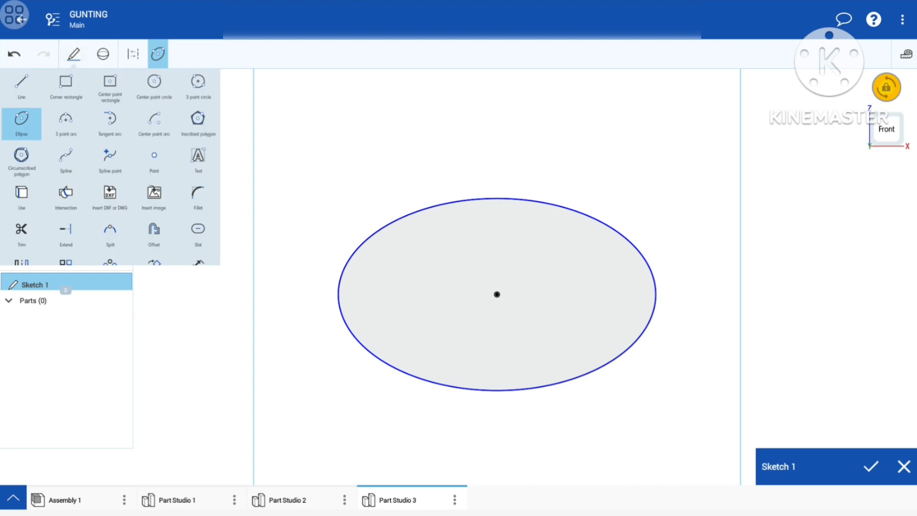
Dimension the ellipse's height to 40 mm.
{"action": "scroll", "coordinate": [110, 167], "scroll_direction": "down", "scroll_amount": 5}
{"action": "left_click", "coordinate": [197, 158]}
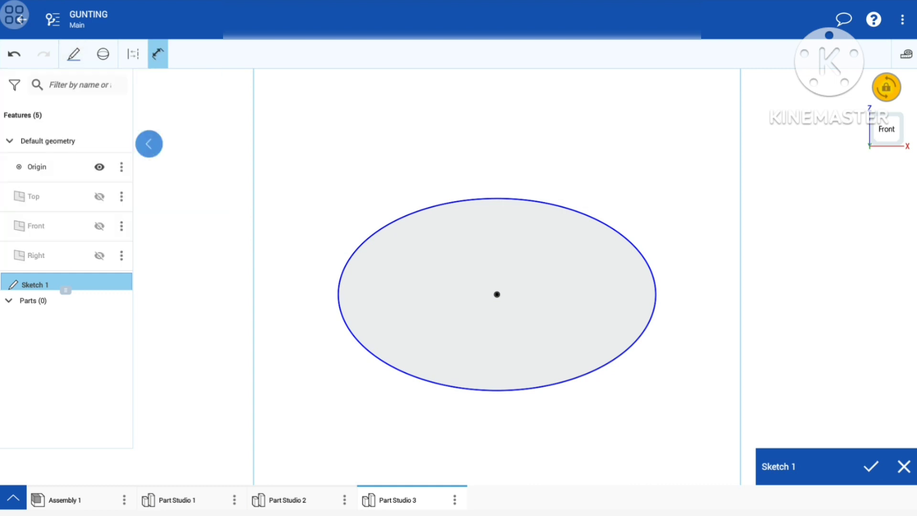
{"action": "left_click_drag", "start_coordinate": [624, 351], "coordinate": [682, 301]}
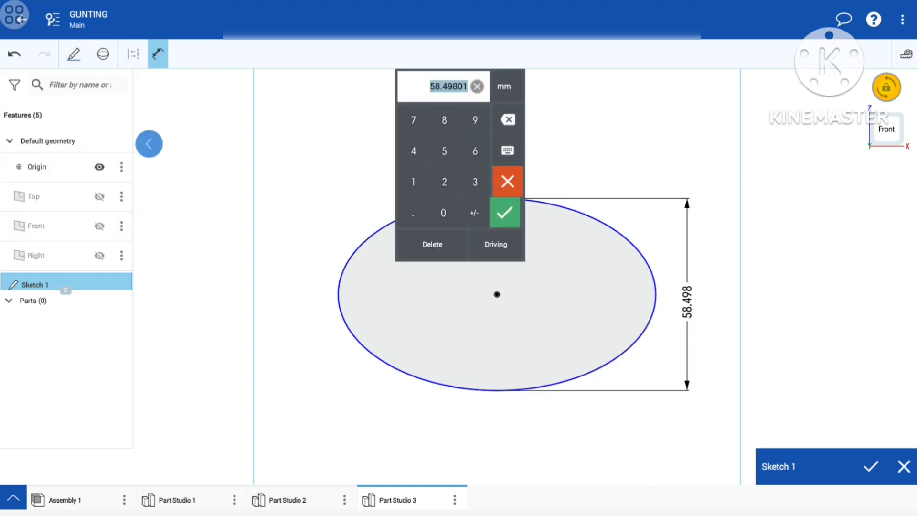
{"action": "left_click", "coordinate": [421, 151]}
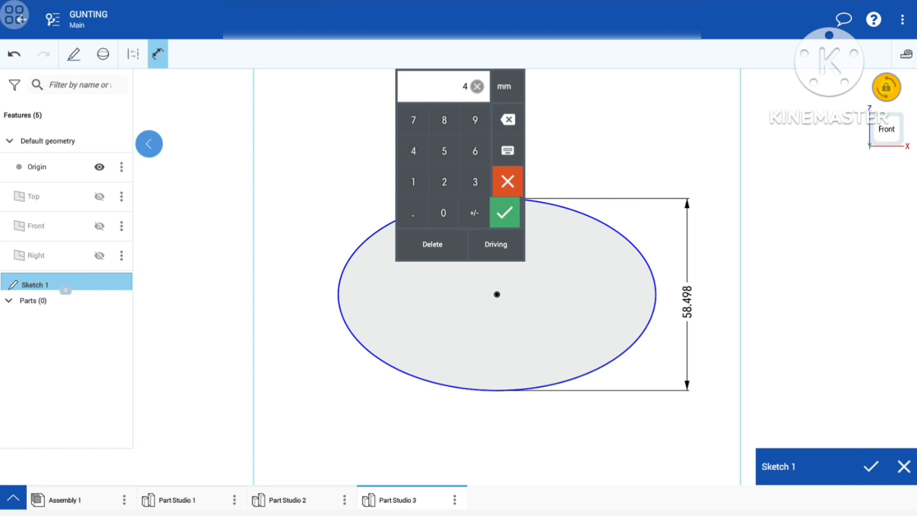
{"action": "left_click", "coordinate": [505, 213]}
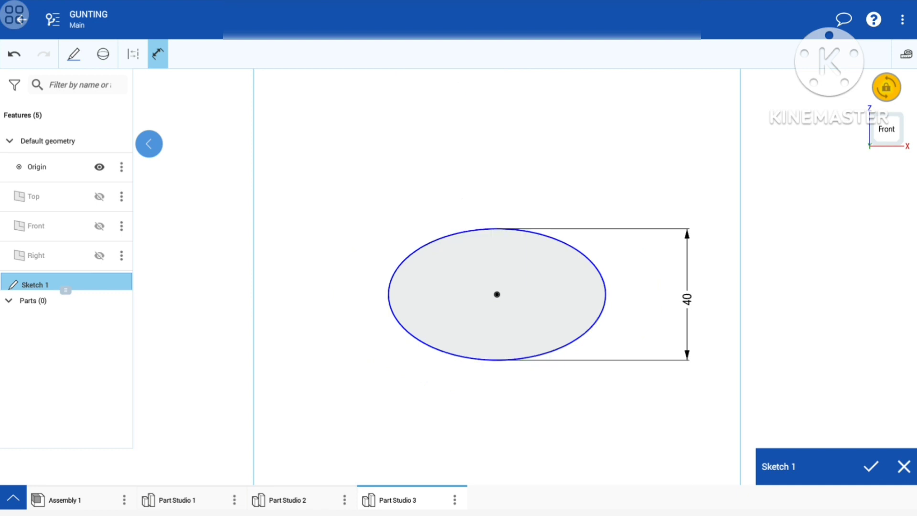
Dimension the ellipse's width to 55 mm above it.
{"action": "left_click", "coordinate": [512, 229]}
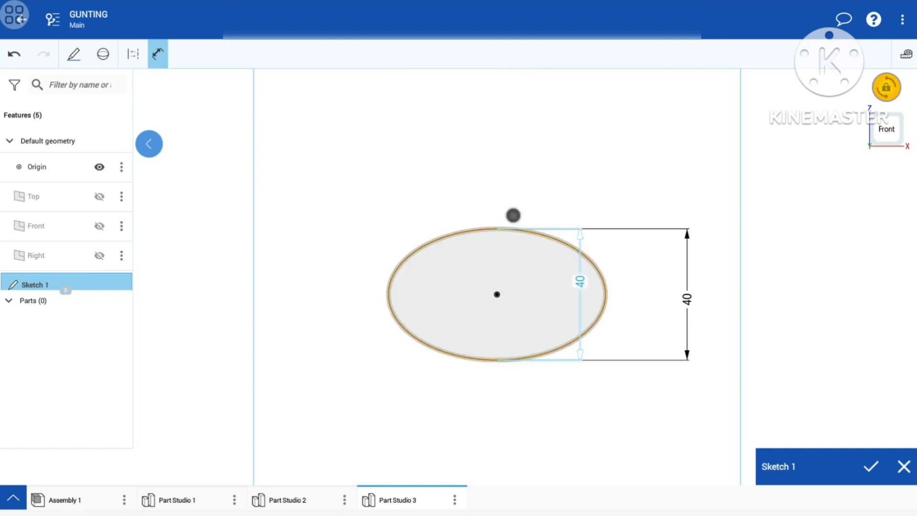
{"action": "left_click_drag", "start_coordinate": [511, 215], "coordinate": [509, 180]}
{"action": "left_click", "coordinate": [461, 180]}
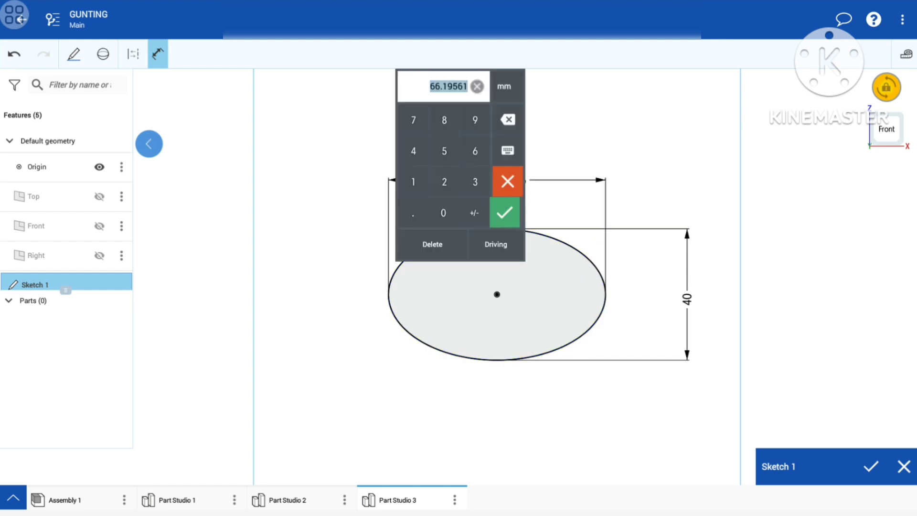
{"action": "left_click", "coordinate": [444, 152]}
{"action": "left_click", "coordinate": [444, 152]}
{"action": "left_click", "coordinate": [504, 212]}
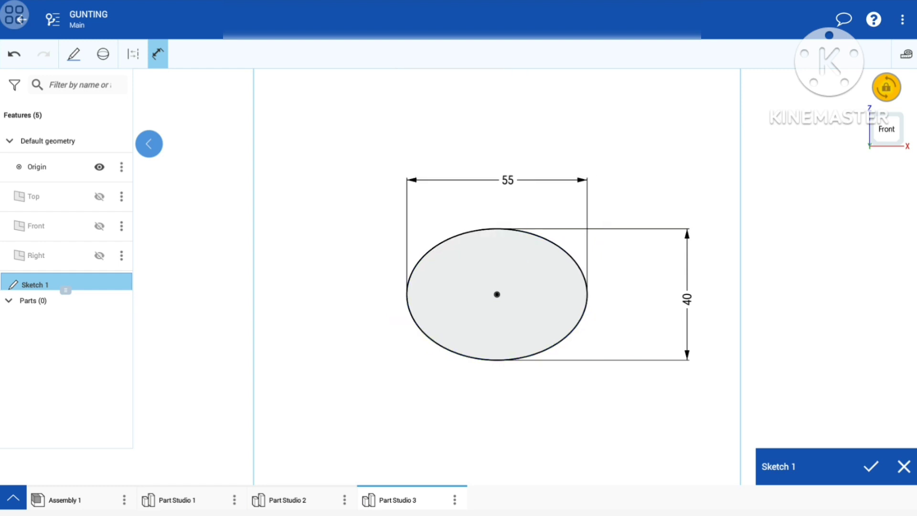
Move the 40 and 55 dimension labels closer to the ellipse.
{"action": "left_click_drag", "start_coordinate": [686, 297], "coordinate": [639, 297]}
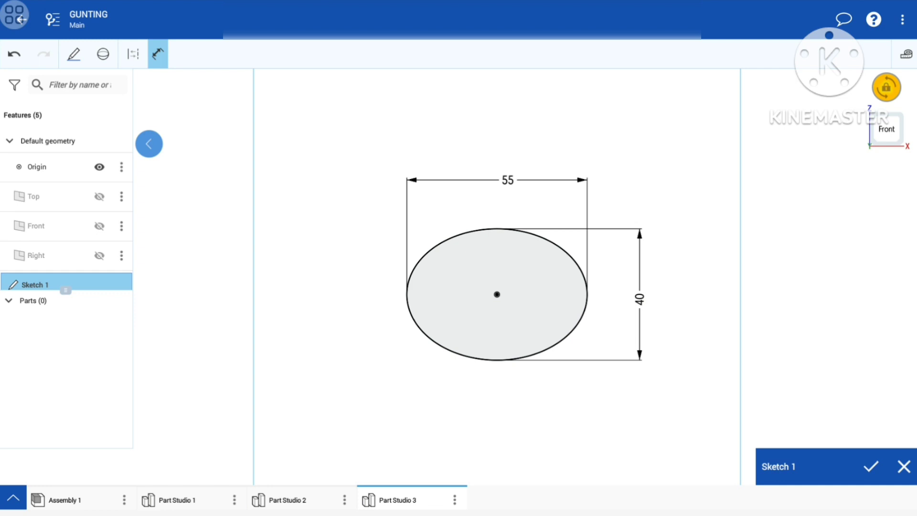
{"action": "left_click_drag", "start_coordinate": [504, 182], "coordinate": [496, 195]}
{"action": "scroll", "coordinate": [556, 293], "scroll_direction": "up", "scroll_amount": 3}
{"action": "scroll", "coordinate": [700, 303], "scroll_direction": "up", "scroll_amount": 3}
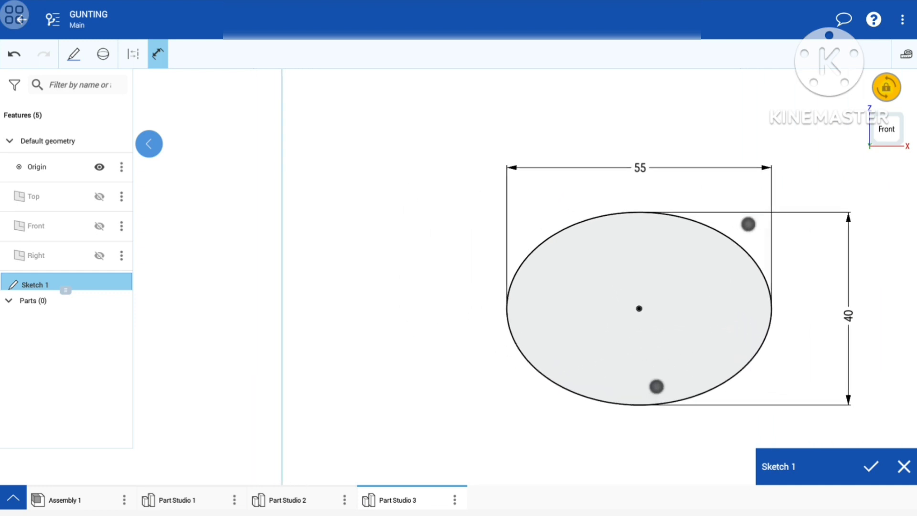
{"action": "scroll", "coordinate": [716, 309], "scroll_direction": "up", "scroll_amount": 1}
{"action": "left_click", "coordinate": [74, 54]}
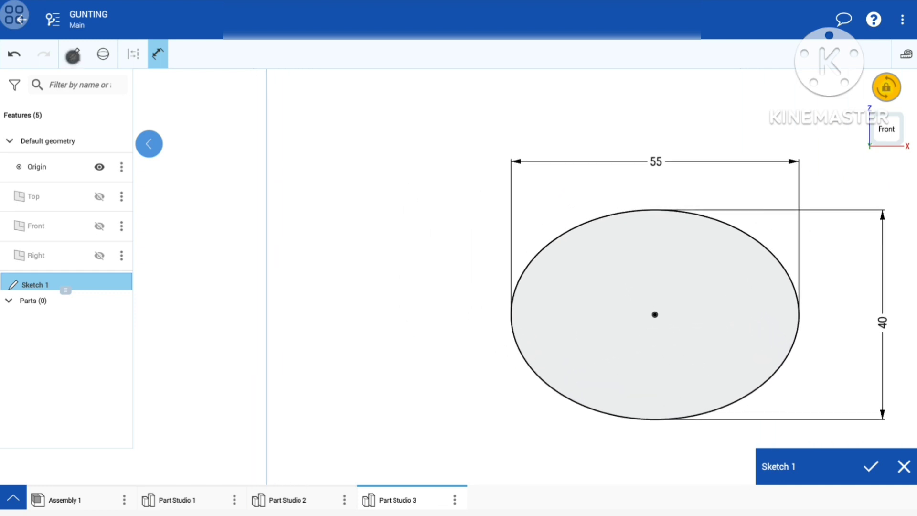
{"action": "scroll", "coordinate": [109, 167], "scroll_direction": "up", "scroll_amount": 2}
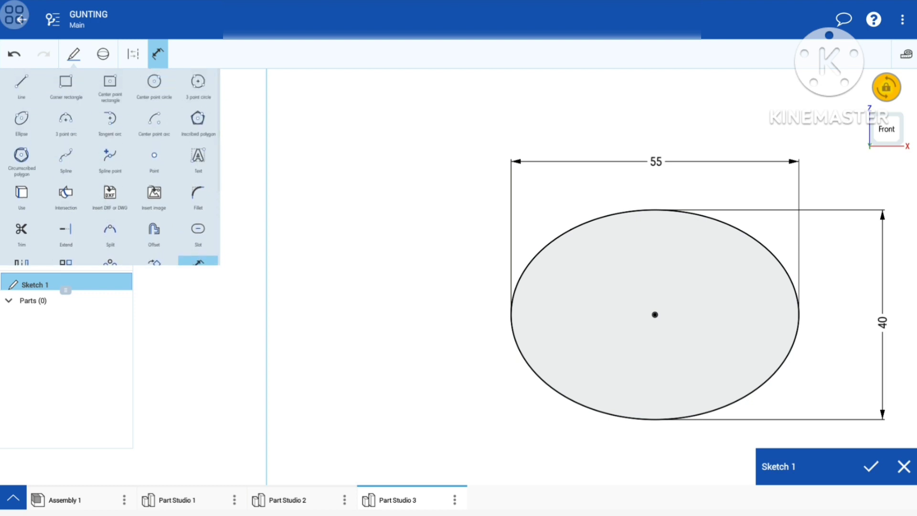
Draw lines from the ellipse top leftward, then slanting down-right toward the ellipse.
{"action": "left_click", "coordinate": [21, 81]}
{"action": "left_click_drag", "start_coordinate": [646, 351], "coordinate": [655, 244]}
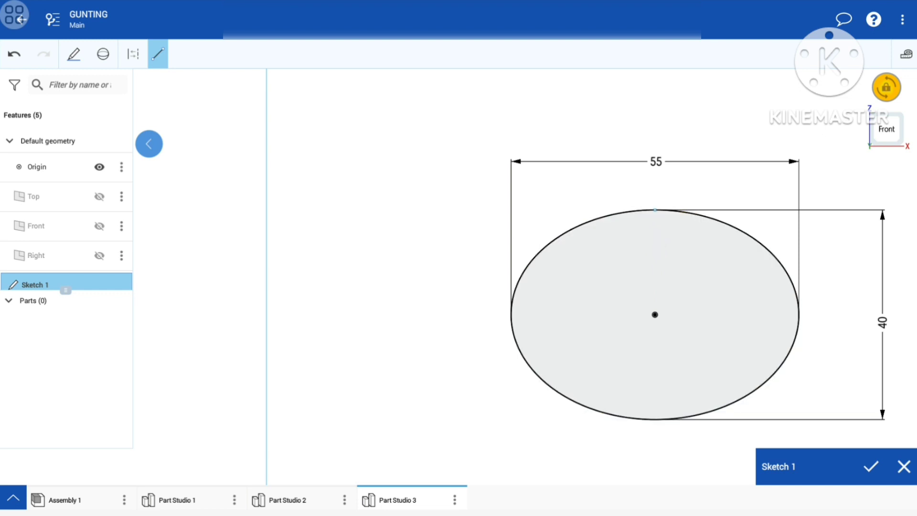
{"action": "mouse_move", "coordinate": [361, 307]}
{"action": "left_mouse_down"}
{"action": "mouse_move", "coordinate": [397, 248]}
{"action": "mouse_move", "coordinate": [372, 285]}
{"action": "left_mouse_up"}
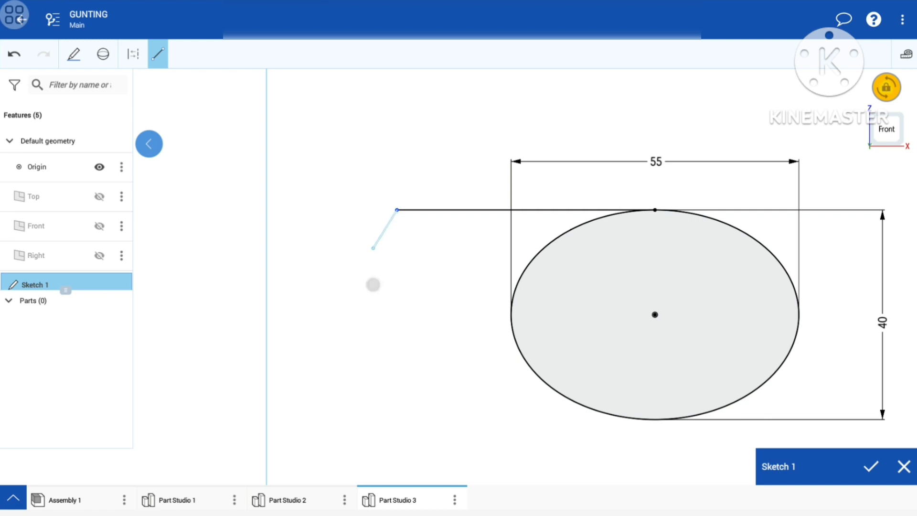
{"action": "left_click_drag", "start_coordinate": [428, 295], "coordinate": [449, 315]}
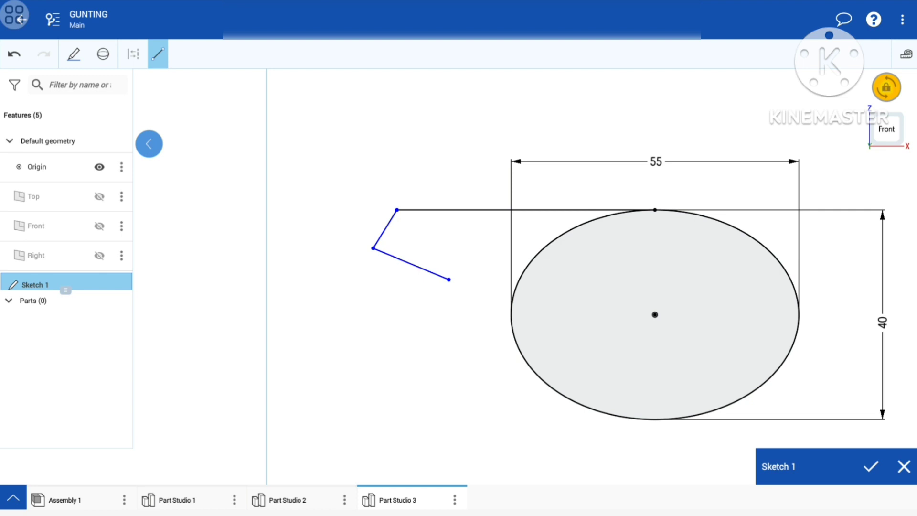
Add a tangent arc from the lower line's end blending into the ellipse's left side.
{"action": "left_click", "coordinate": [74, 54]}
{"action": "left_click", "coordinate": [109, 118]}
{"action": "left_click", "coordinate": [421, 268]}
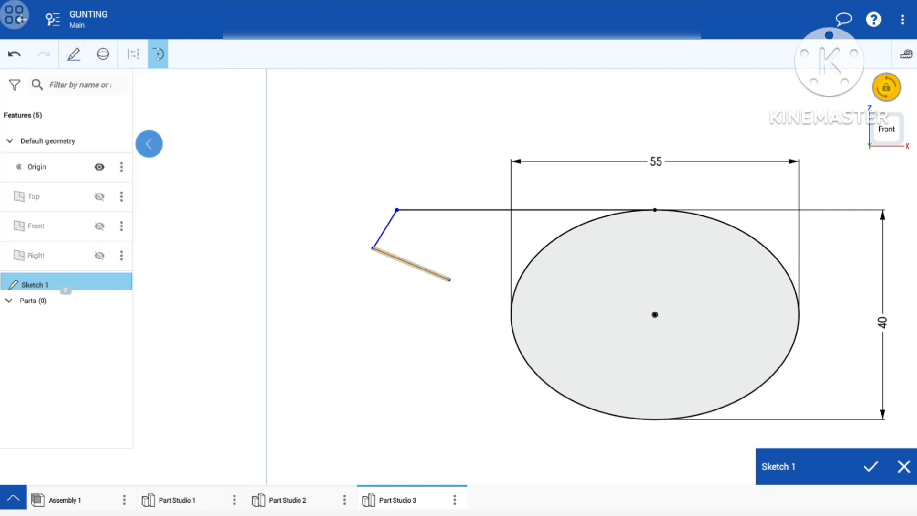
{"action": "left_click_drag", "start_coordinate": [492, 345], "coordinate": [522, 392]}
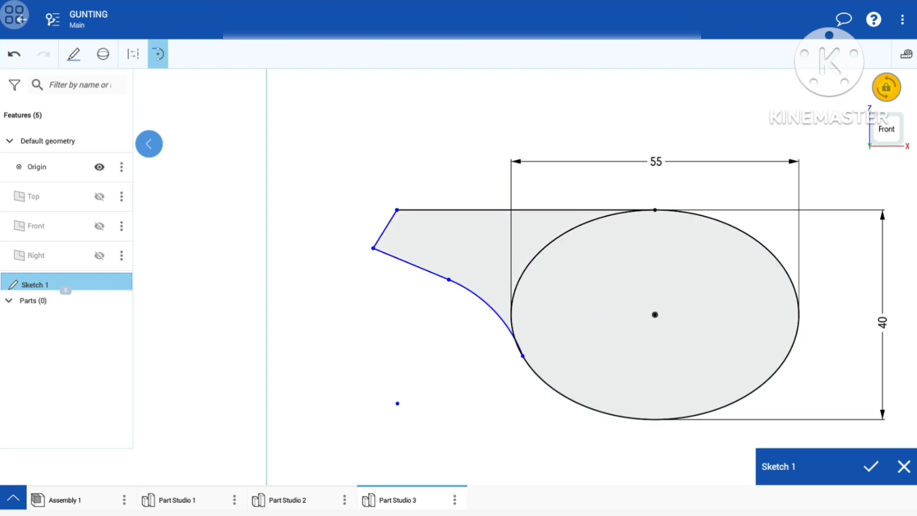
{"action": "left_click", "coordinate": [160, 52]}
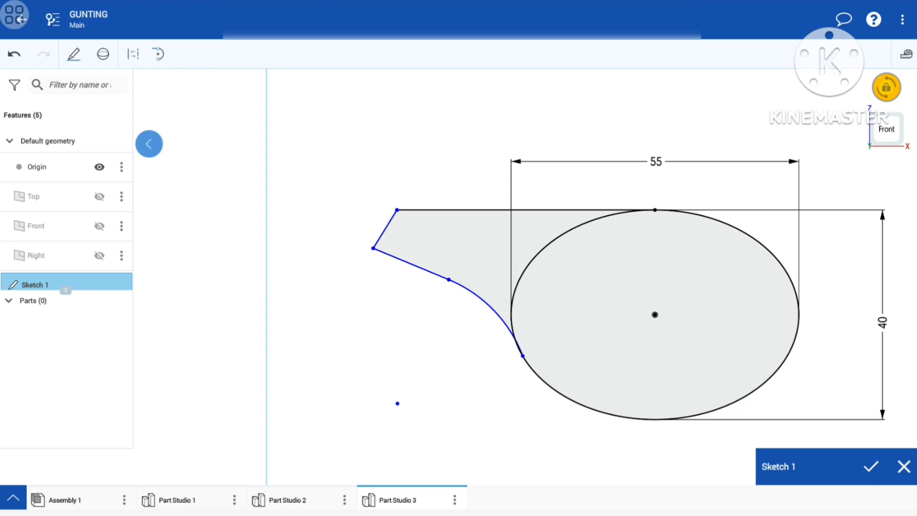
{"action": "scroll", "coordinate": [654, 229], "scroll_direction": "up", "scroll_amount": 2}
{"action": "scroll", "coordinate": [668, 234], "scroll_direction": "up", "scroll_amount": 2}
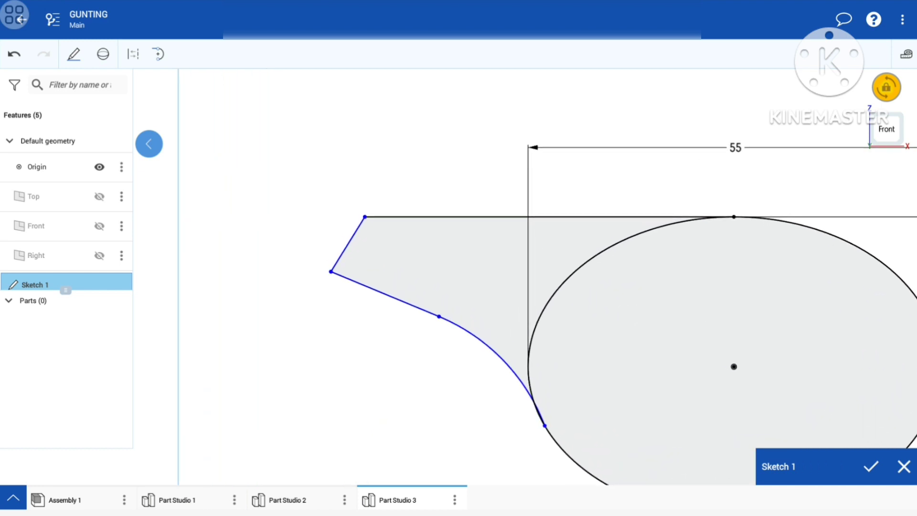
{"action": "left_click", "coordinate": [74, 54]}
{"action": "scroll", "coordinate": [186, 139], "scroll_direction": "down", "scroll_amount": 3}
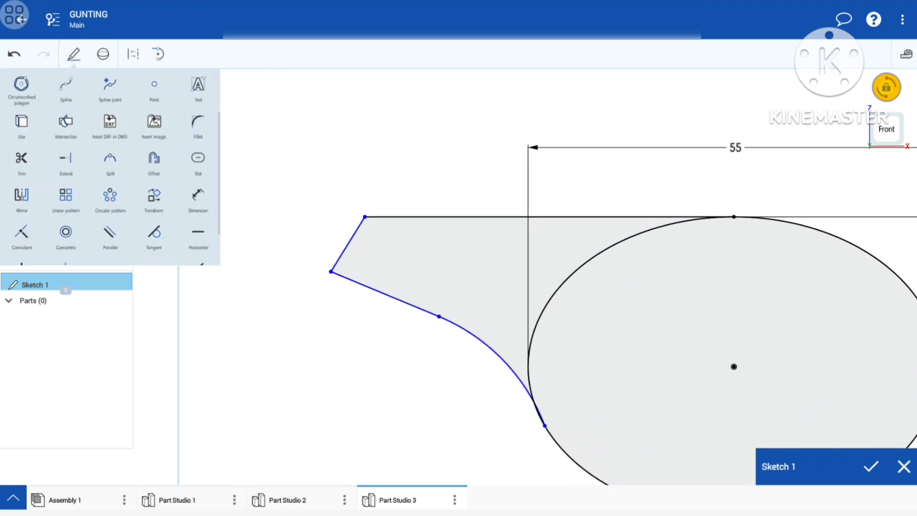
Dimension the profile's top line to 46.
{"action": "left_click", "coordinate": [198, 194]}
{"action": "left_click", "coordinate": [583, 217]}
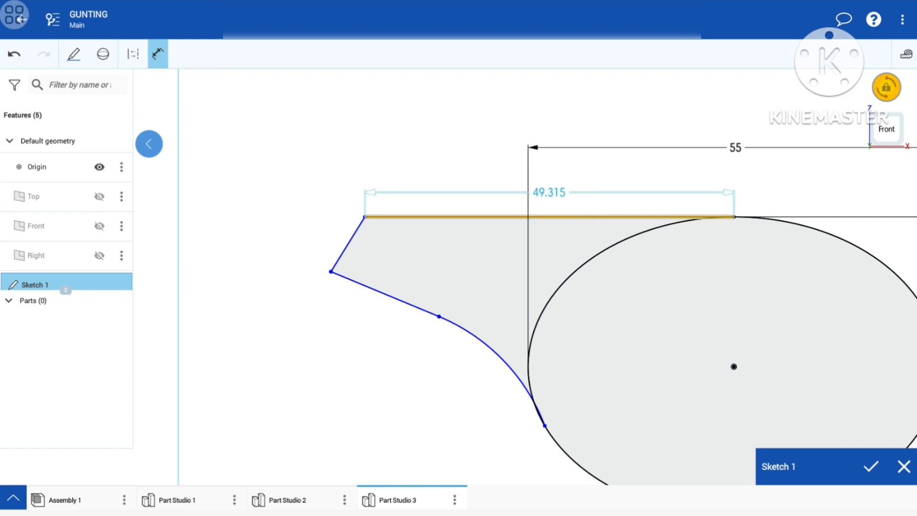
{"action": "left_click_drag", "start_coordinate": [548, 189], "coordinate": [548, 173]}
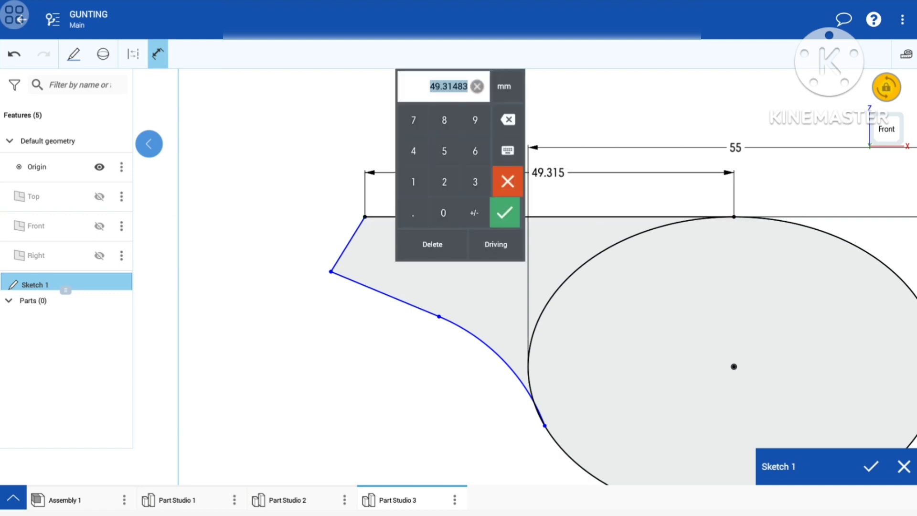
{"action": "left_click", "coordinate": [414, 151]}
{"action": "type", "text": "46"}
{"action": "left_click", "coordinate": [504, 212]}
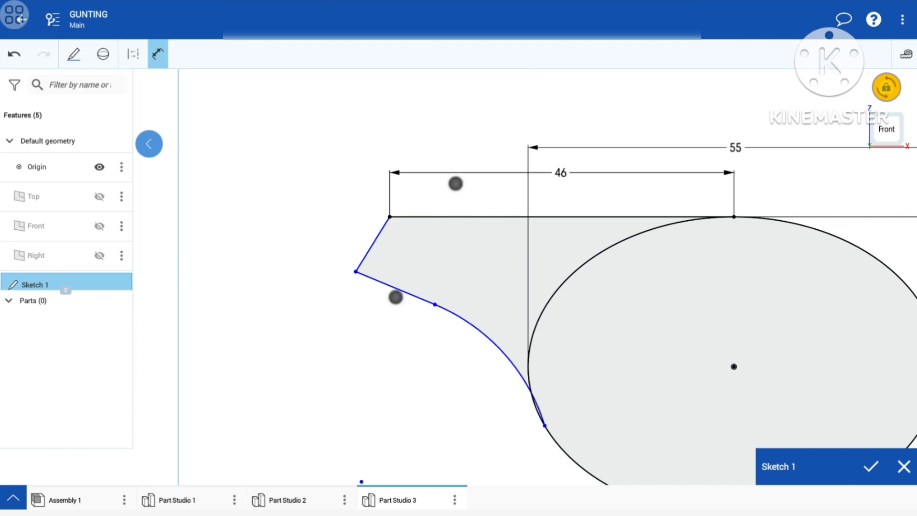
Dimension the angled corner with a 12 horizontal offset and 10 vertical height.
{"action": "scroll", "coordinate": [430, 258], "scroll_direction": "up", "scroll_amount": 5}
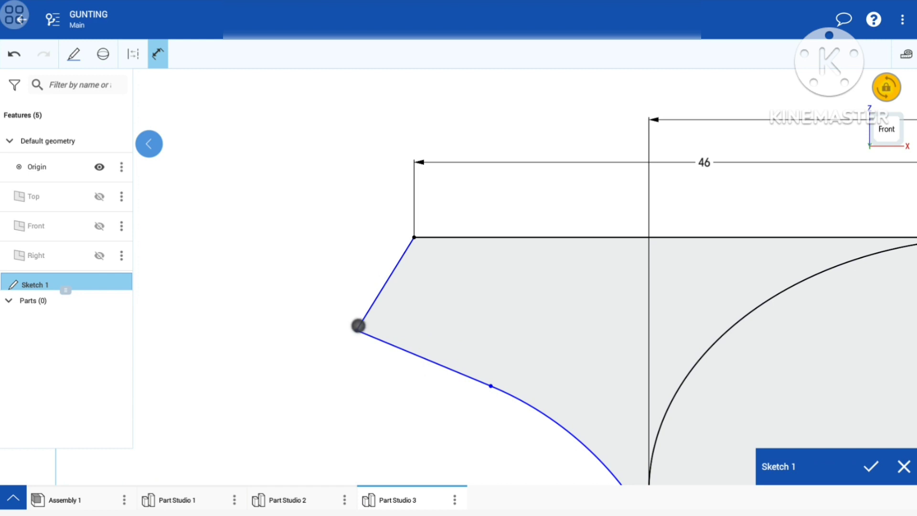
{"action": "left_click", "coordinate": [413, 237]}
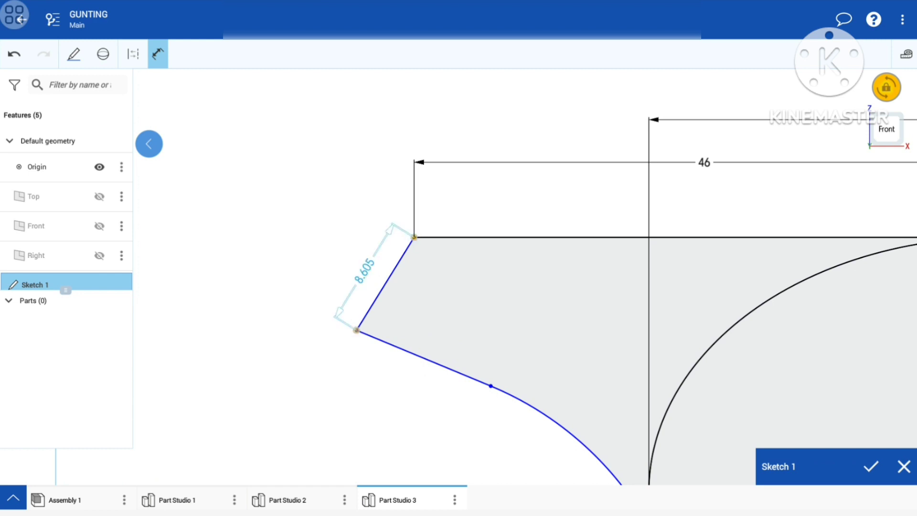
{"action": "left_click_drag", "start_coordinate": [382, 226], "coordinate": [384, 206]}
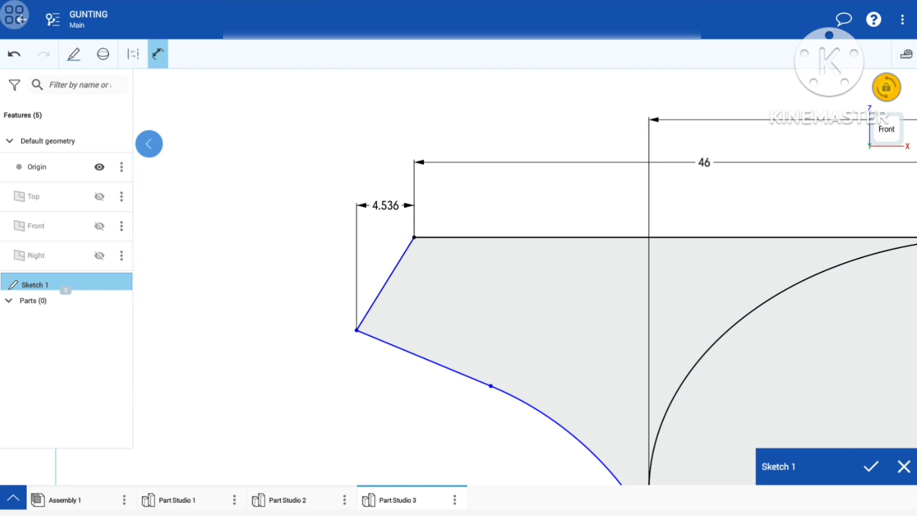
{"action": "left_click", "coordinate": [413, 181]}
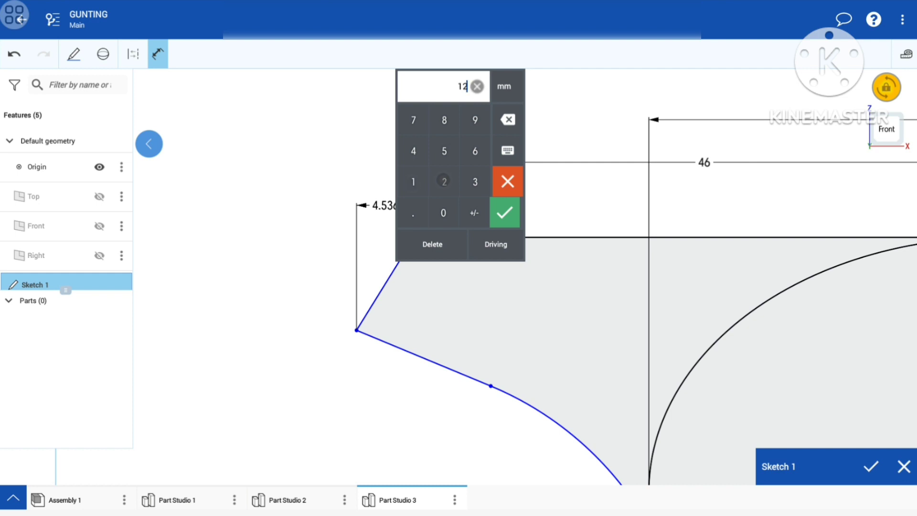
{"action": "left_click", "coordinate": [510, 216]}
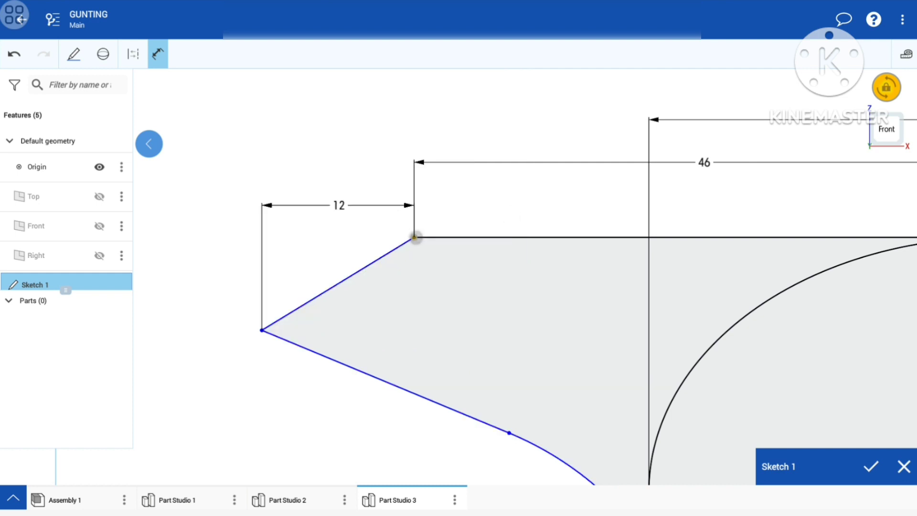
{"action": "left_click", "coordinate": [265, 326]}
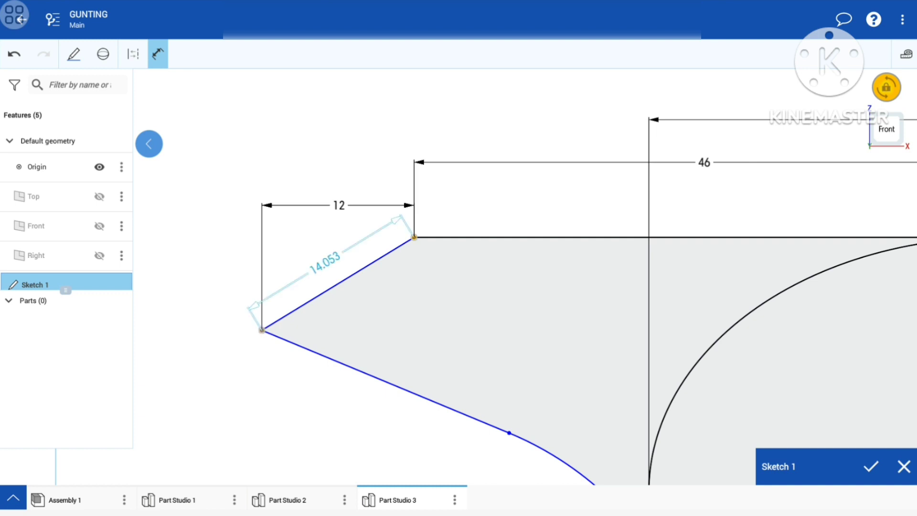
{"action": "left_click_drag", "start_coordinate": [232, 284], "coordinate": [212, 285]}
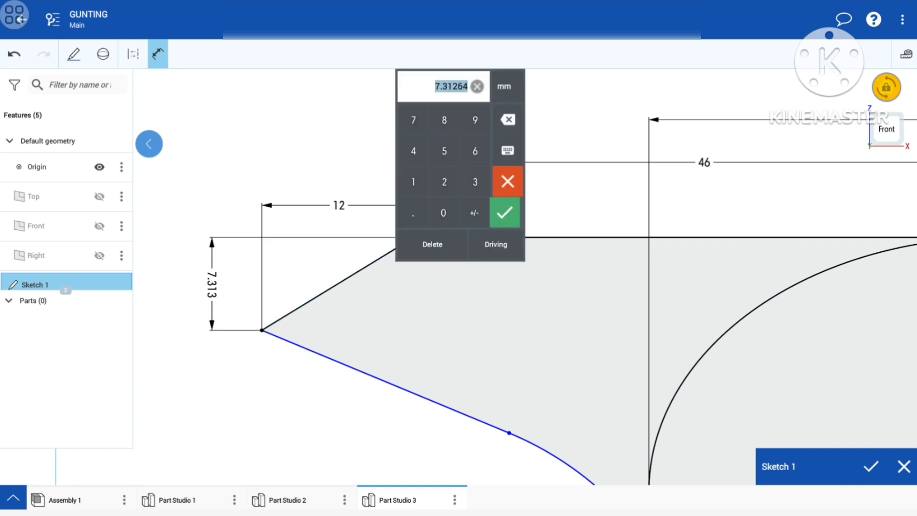
{"action": "left_click", "coordinate": [413, 181]}
{"action": "left_click", "coordinate": [504, 212]}
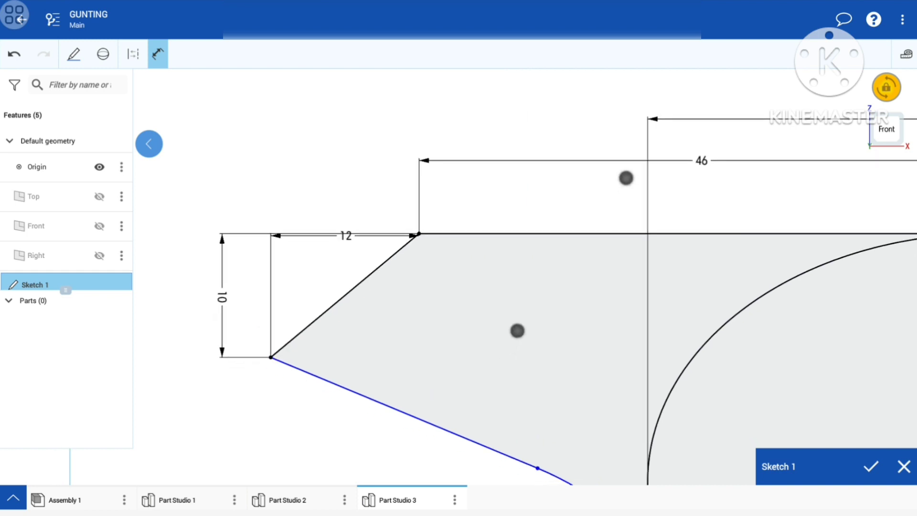
Set a 46° angle between the diagonal edge and the lower line.
{"action": "middle_click_drag", "start_coordinate": [571, 254], "coordinate": [605, 171]}
{"action": "scroll", "coordinate": [526, 321], "scroll_direction": "up", "scroll_amount": 1}
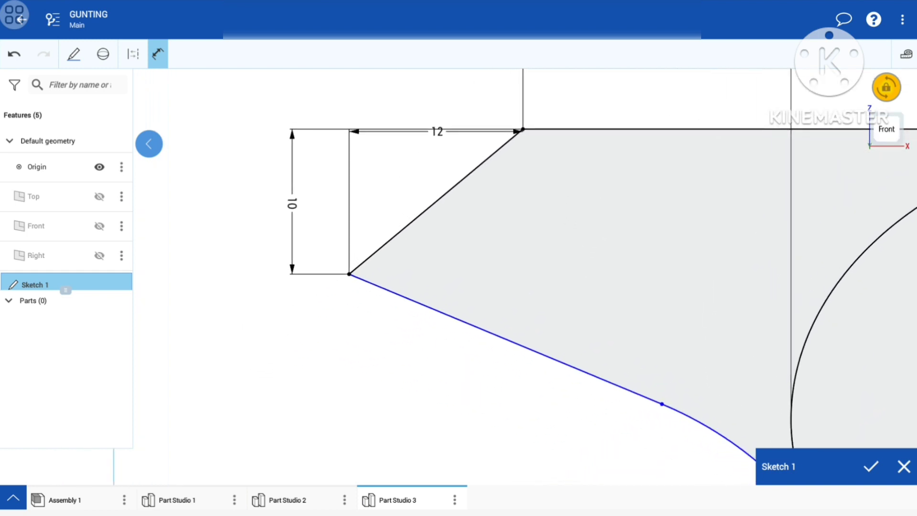
{"action": "left_click", "coordinate": [434, 208]}
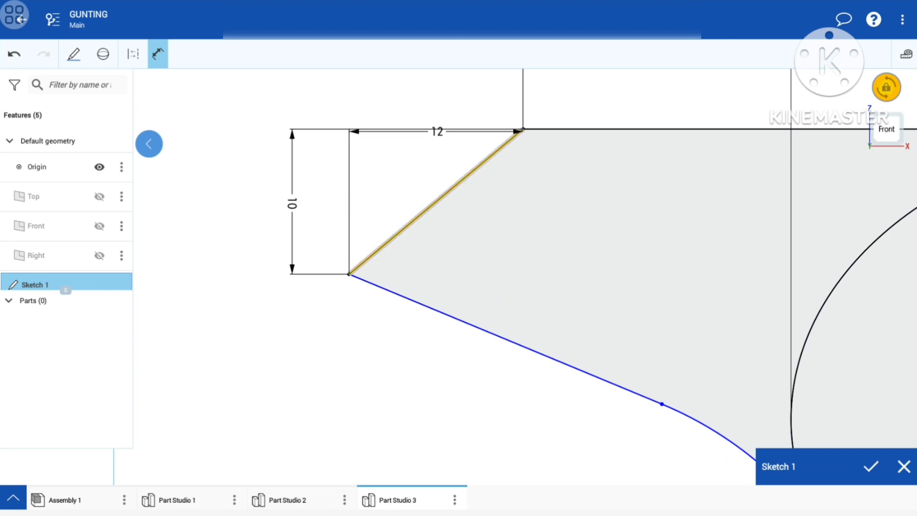
{"action": "left_click", "coordinate": [455, 312]}
{"action": "left_click", "coordinate": [443, 262]}
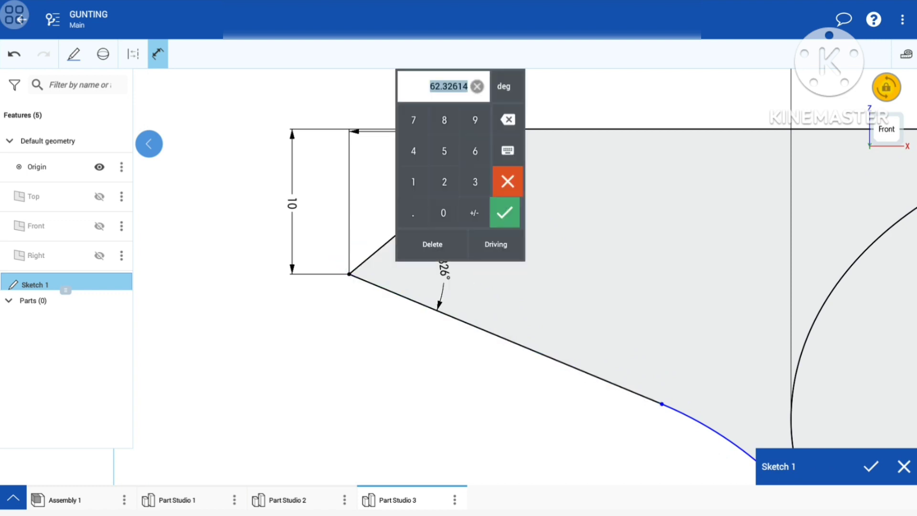
{"action": "left_click", "coordinate": [414, 150]}
{"action": "type", "text": "46"}
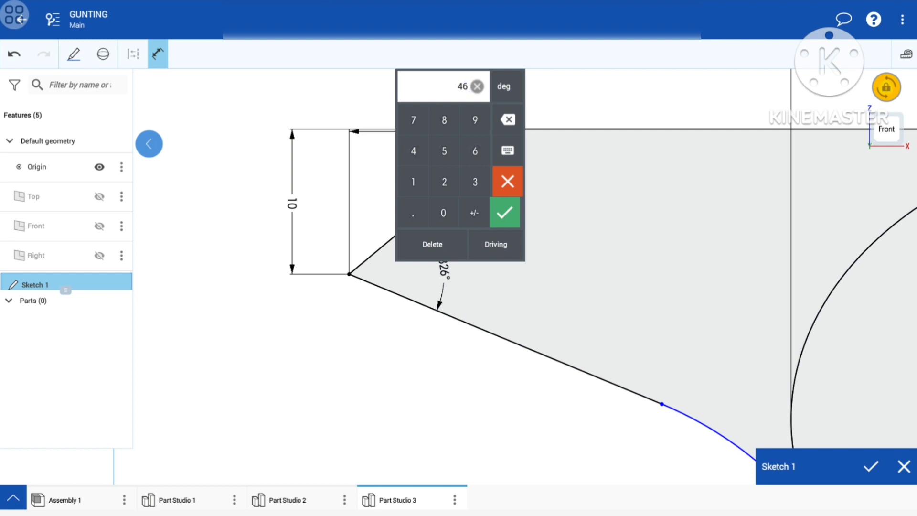
{"action": "left_click", "coordinate": [504, 212]}
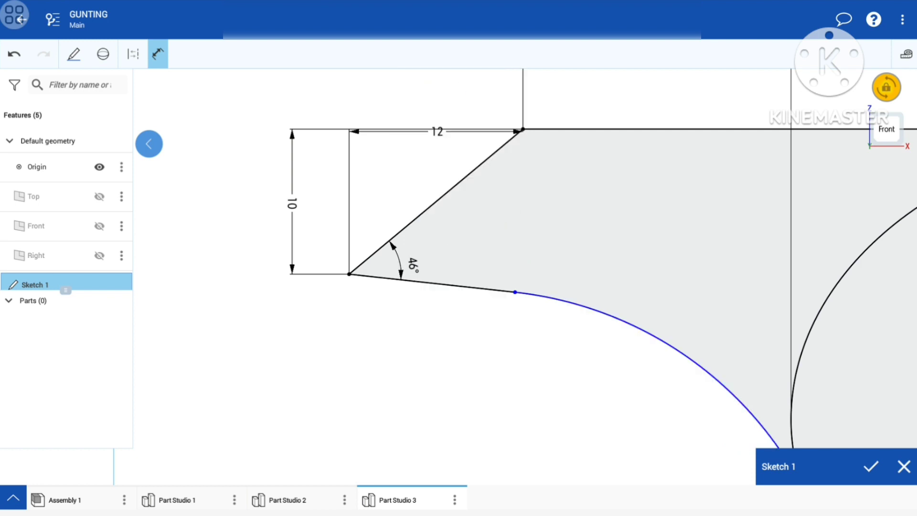
{"action": "mouse_move", "coordinate": [635, 377]}
{"action": "middle_mouse_down"}
{"action": "mouse_move", "coordinate": [502, 321]}
{"action": "mouse_move", "coordinate": [430, 309]}
{"action": "middle_mouse_up"}
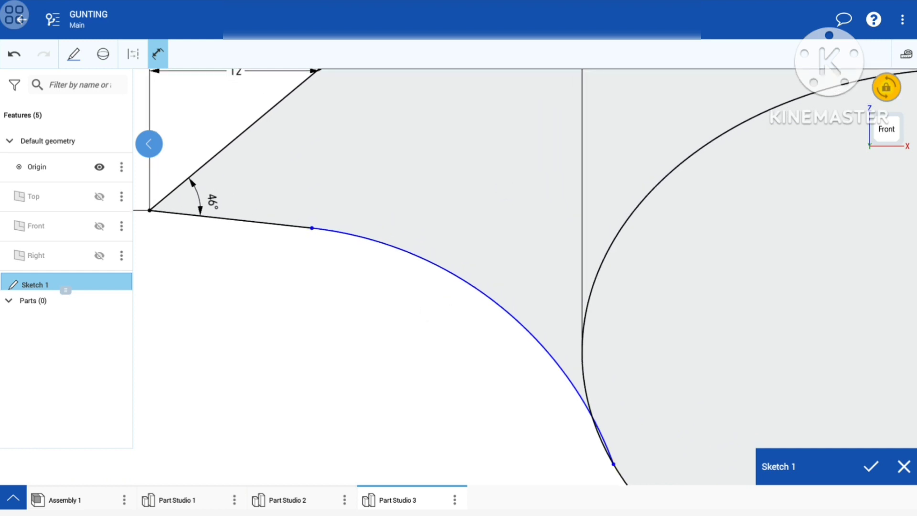
{"action": "left_click", "coordinate": [159, 51]}
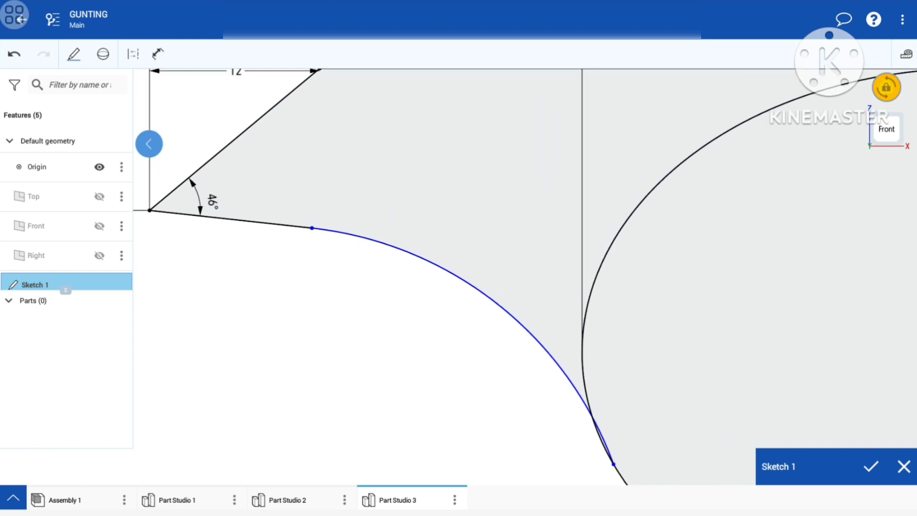
Make the tangent arc tangent to the large circle.
{"action": "left_click", "coordinate": [549, 352]}
{"action": "left_click", "coordinate": [592, 300]}
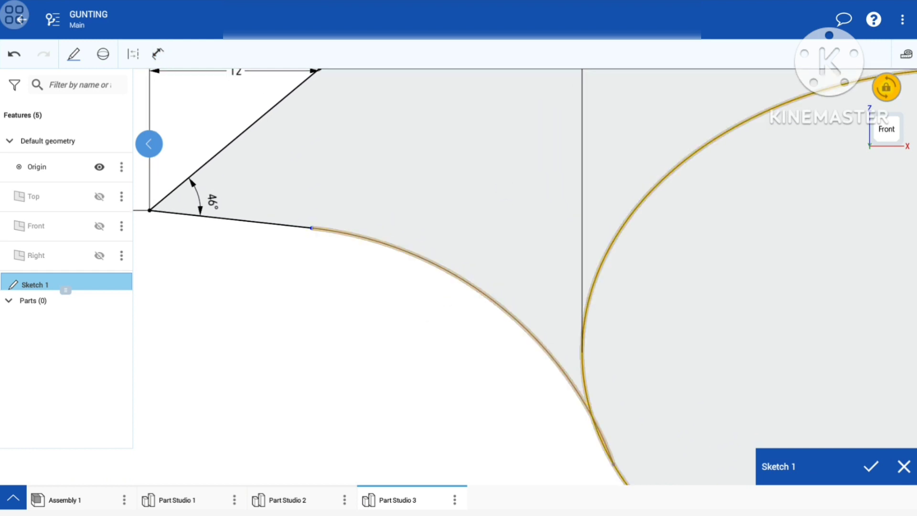
{"action": "left_click", "coordinate": [74, 54]}
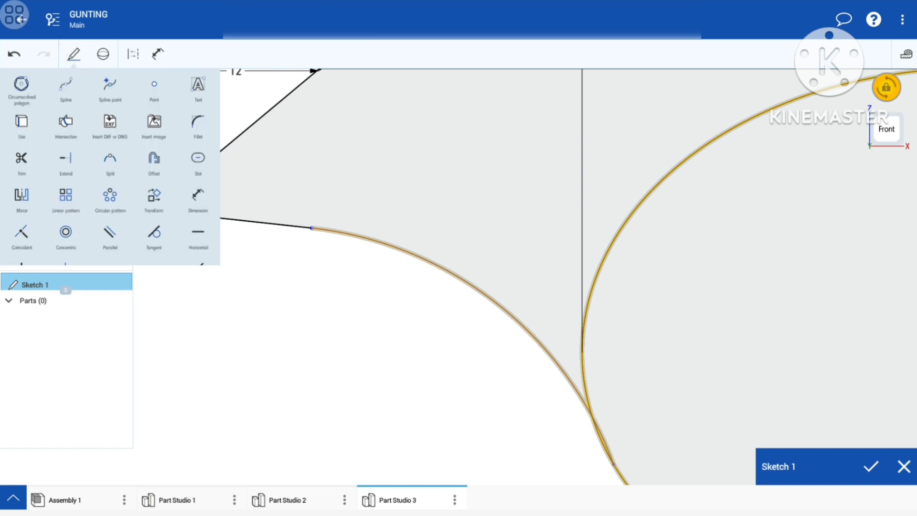
{"action": "left_click_drag", "start_coordinate": [182, 198], "coordinate": [182, 124]}
{"action": "left_click", "coordinate": [153, 167]}
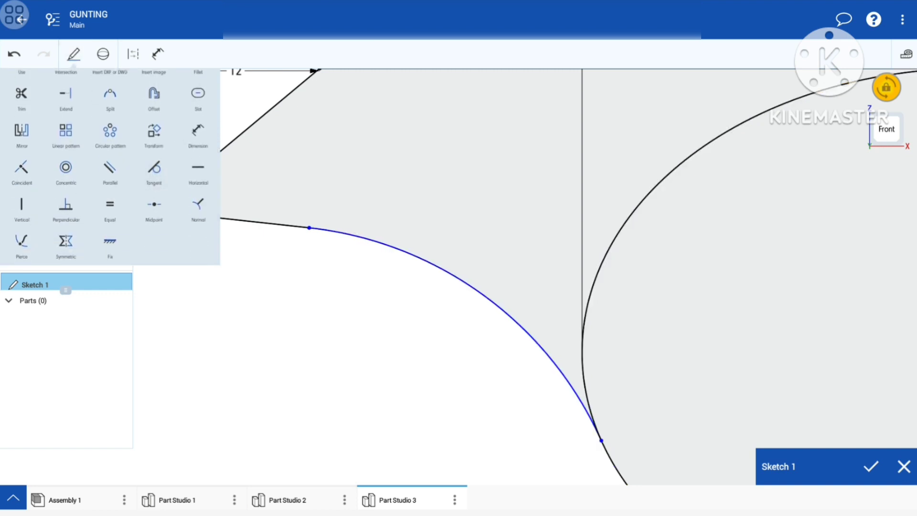
{"action": "scroll", "coordinate": [620, 310], "scroll_direction": "down", "scroll_amount": 3}
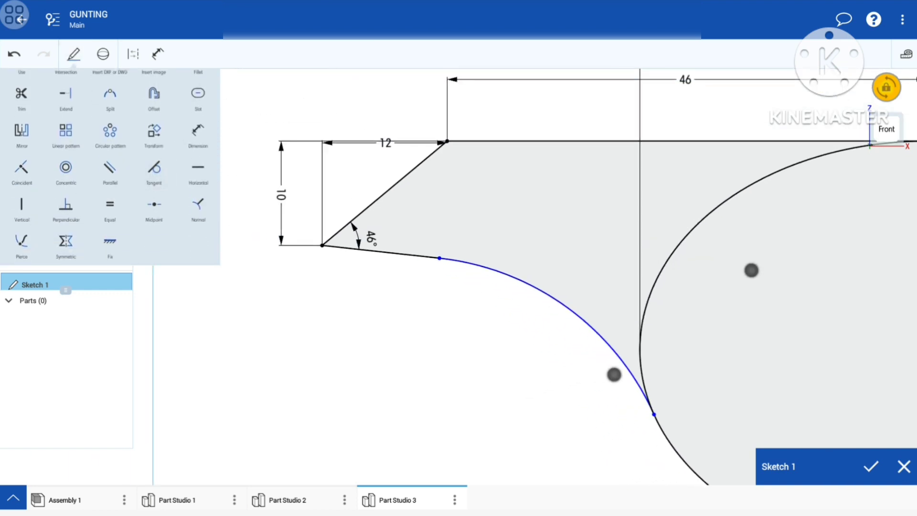
{"action": "scroll", "coordinate": [669, 358], "scroll_direction": "up", "scroll_amount": 5}
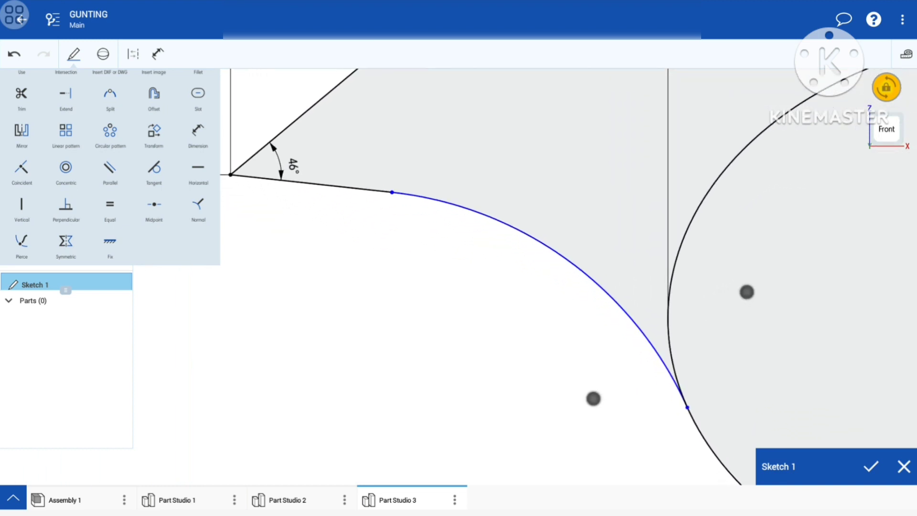
{"action": "scroll", "coordinate": [661, 353], "scroll_direction": "down", "scroll_amount": 2}
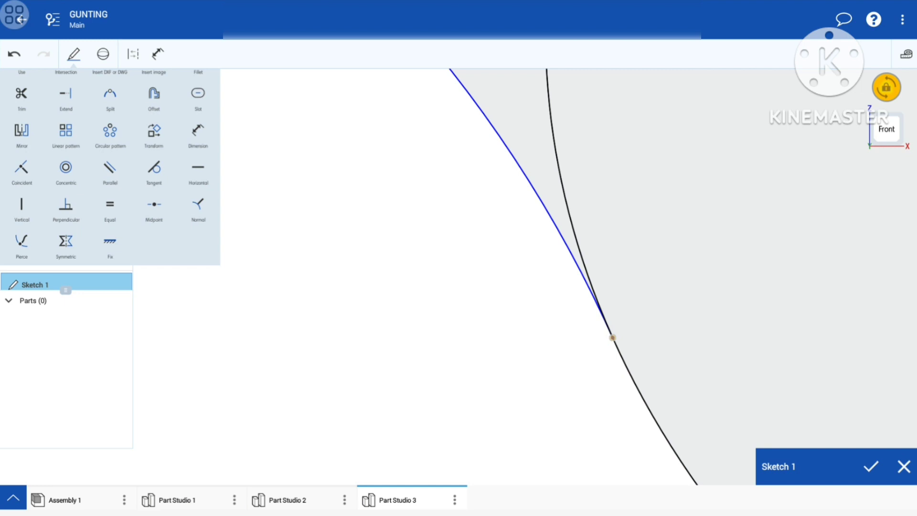
Make the arc's end point coincident with the circle.
{"action": "left_click", "coordinate": [630, 372]}
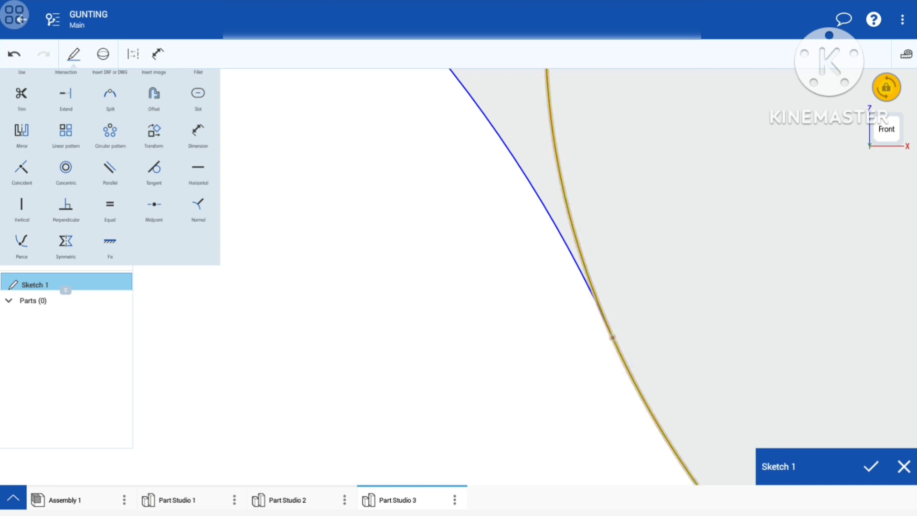
{"action": "left_click", "coordinate": [21, 167]}
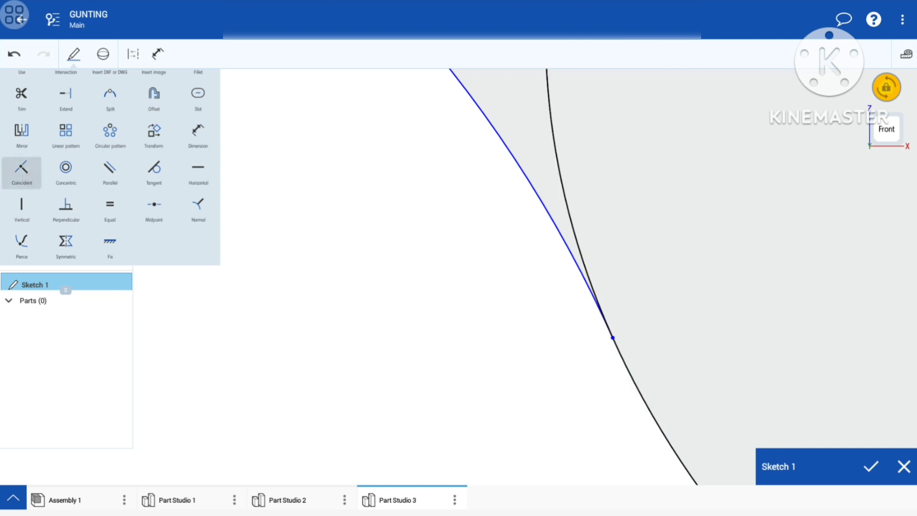
{"action": "scroll", "coordinate": [658, 333], "scroll_direction": "down", "scroll_amount": 3}
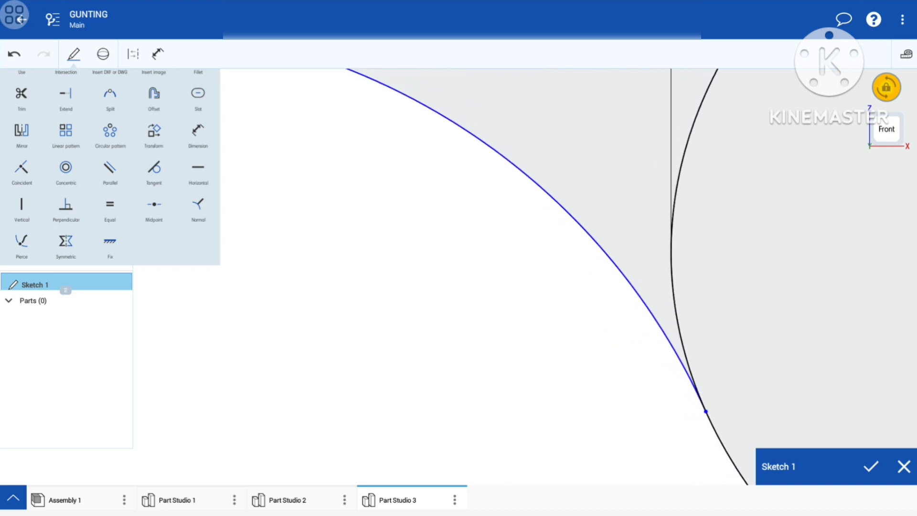
{"action": "scroll", "coordinate": [659, 333], "scroll_direction": "down", "scroll_amount": 3}
{"action": "scroll", "coordinate": [522, 232], "scroll_direction": "down", "scroll_amount": 2}
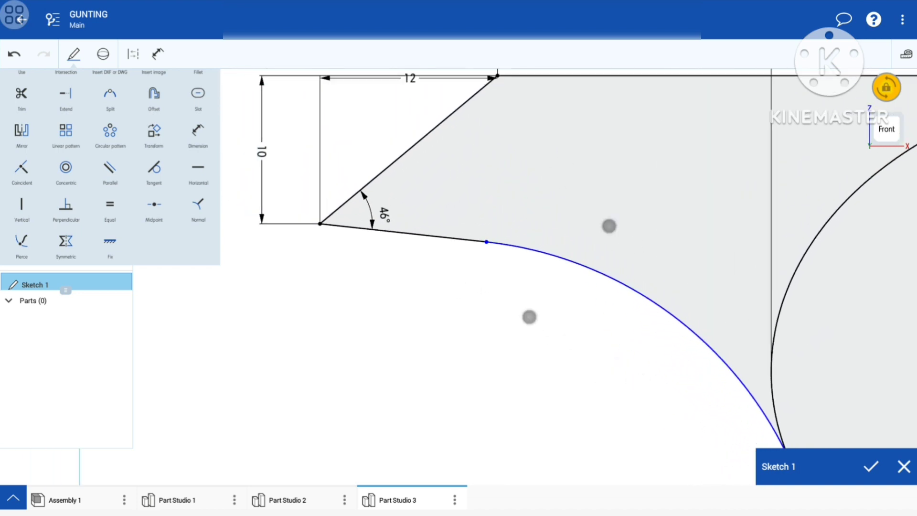
{"action": "scroll", "coordinate": [573, 268], "scroll_direction": "down", "scroll_amount": 2}
{"action": "scroll", "coordinate": [620, 268], "scroll_direction": "down", "scroll_amount": 1}
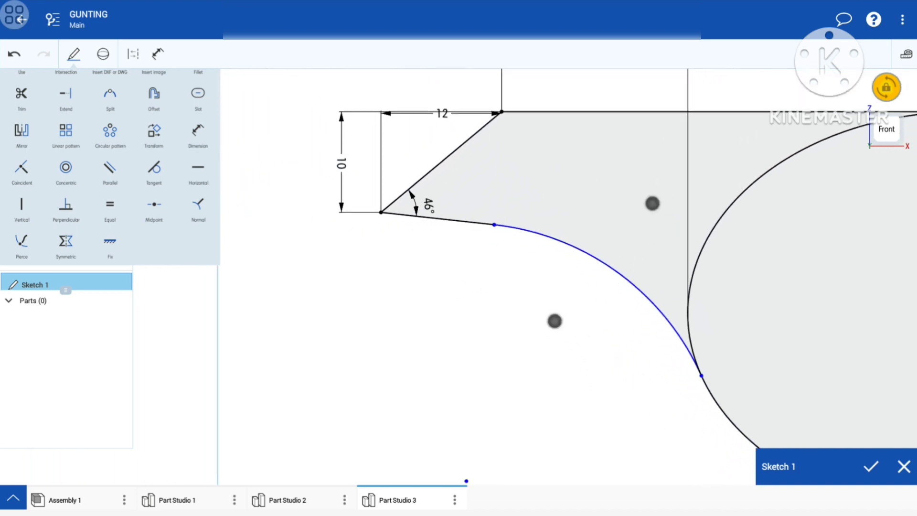
{"action": "scroll", "coordinate": [603, 262], "scroll_direction": "down", "scroll_amount": 2}
Nudge the 12 dimension slightly upward and zoom onto the slanted corner.
{"action": "left_click_drag", "start_coordinate": [397, 141], "coordinate": [397, 130]}
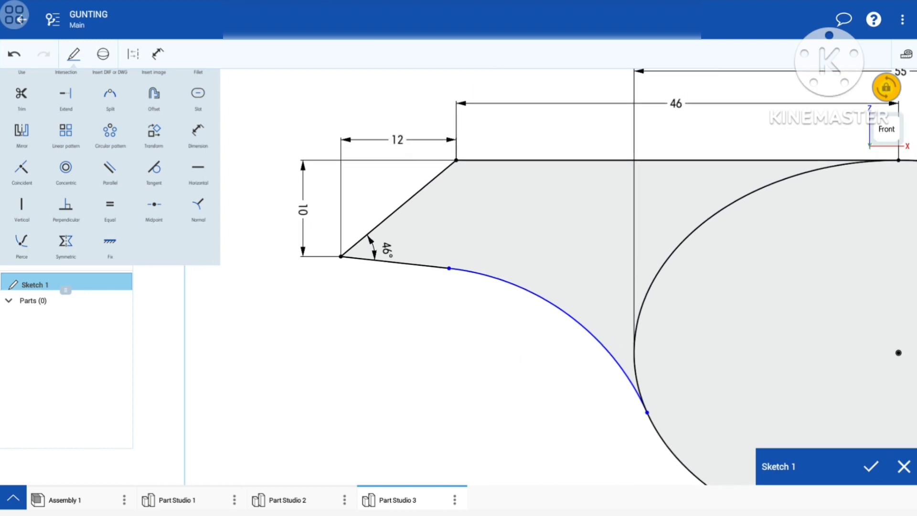
{"action": "scroll", "coordinate": [430, 253], "scroll_direction": "up", "scroll_amount": 1}
{"action": "scroll", "coordinate": [420, 253], "scroll_direction": "up", "scroll_amount": 1}
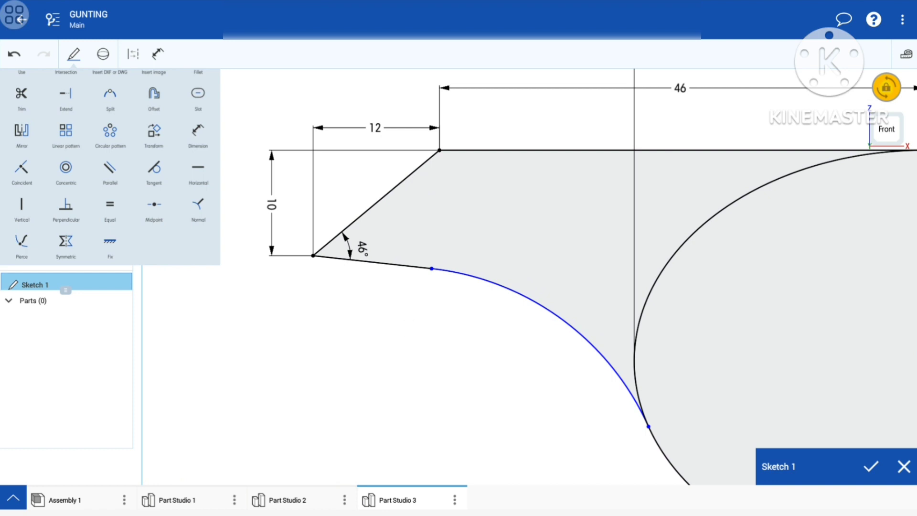
{"action": "scroll", "coordinate": [423, 210], "scroll_direction": "up", "scroll_amount": 1}
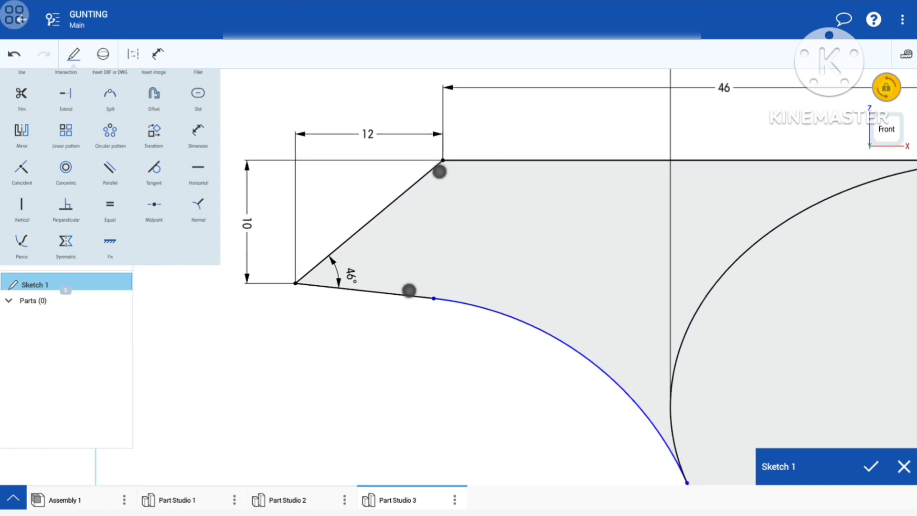
{"action": "scroll", "coordinate": [427, 248], "scroll_direction": "up", "scroll_amount": 1}
{"action": "scroll", "coordinate": [77, 103], "scroll_direction": "up", "scroll_amount": 3}
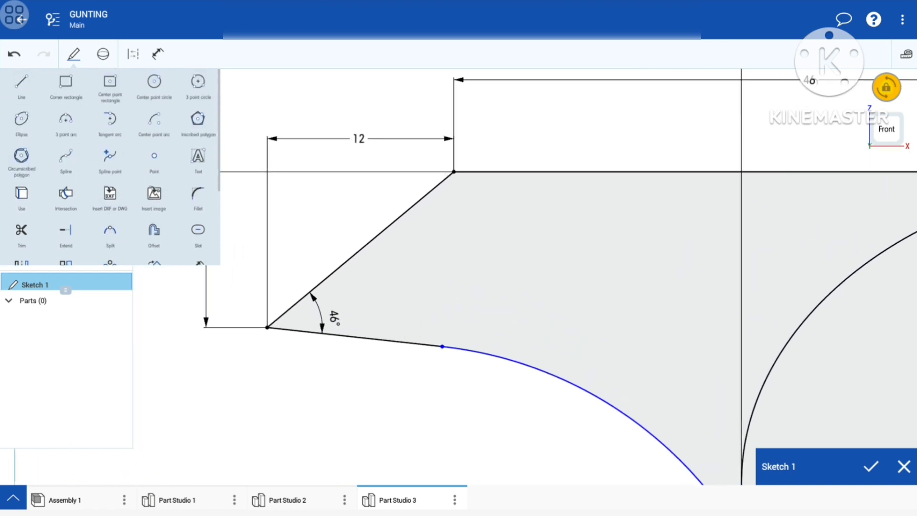
Draw the slot lines across the profile, starting and ending on the slanted edge.
{"action": "left_click", "coordinate": [22, 83]}
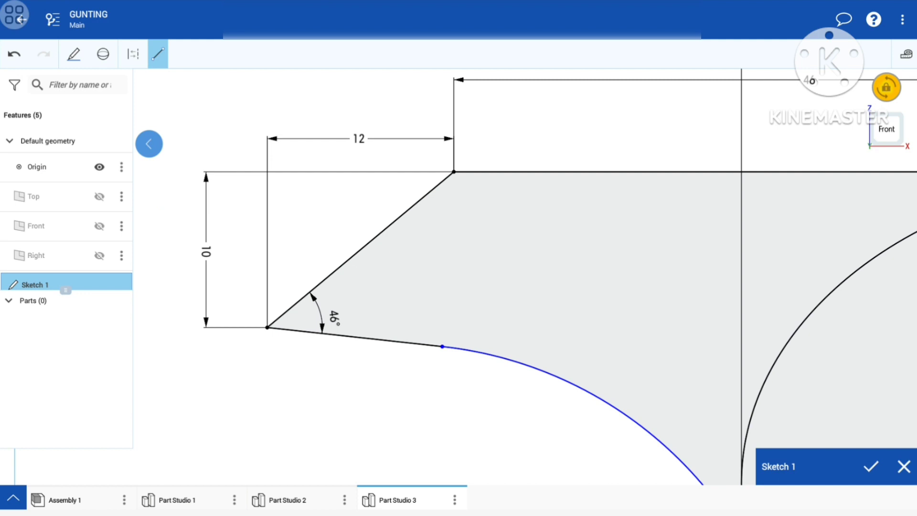
{"action": "left_click_drag", "start_coordinate": [466, 280], "coordinate": [338, 306]}
{"action": "mouse_move", "coordinate": [460, 285]}
{"action": "left_mouse_down"}
{"action": "mouse_move", "coordinate": [334, 371]}
{"action": "mouse_move", "coordinate": [421, 307]}
{"action": "mouse_move", "coordinate": [493, 331]}
{"action": "mouse_move", "coordinate": [551, 331]}
{"action": "mouse_move", "coordinate": [539, 328]}
{"action": "left_mouse_up"}
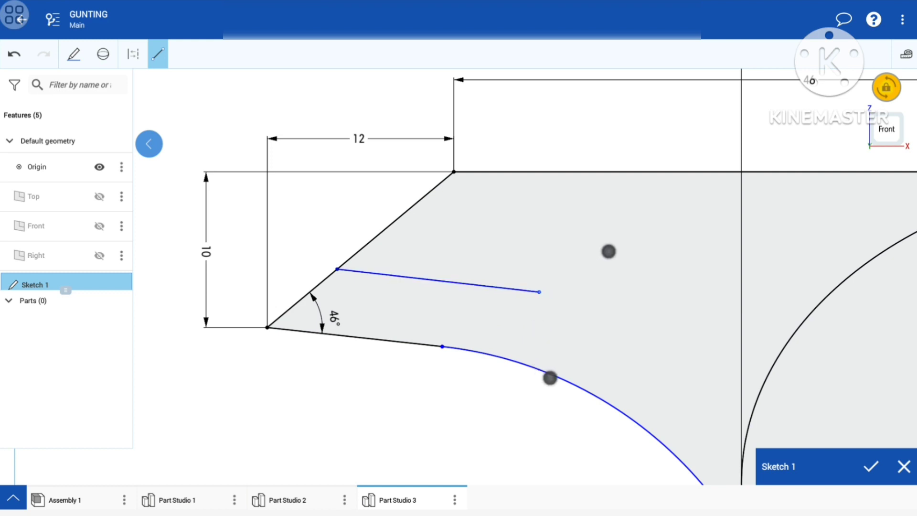
{"action": "scroll", "coordinate": [607, 250], "scroll_direction": "up", "scroll_amount": 2}
{"action": "mouse_move", "coordinate": [702, 265]}
{"action": "left_mouse_down"}
{"action": "mouse_move", "coordinate": [657, 245]}
{"action": "mouse_move", "coordinate": [665, 238]}
{"action": "mouse_move", "coordinate": [464, 247]}
{"action": "left_mouse_up"}
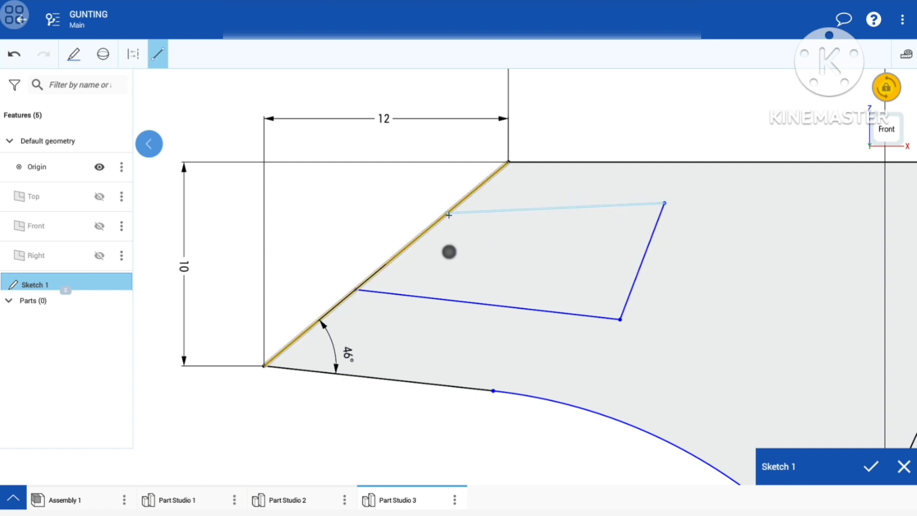
{"action": "left_click", "coordinate": [449, 251]}
Add a dashed construction line between the slot lines and two closing lines on the left.
{"action": "left_click", "coordinate": [133, 53]}
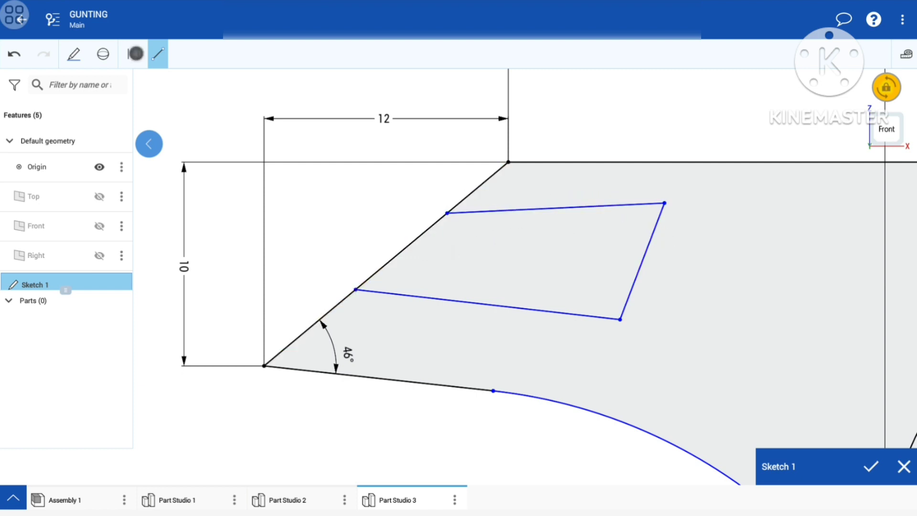
{"action": "left_click_drag", "start_coordinate": [534, 261], "coordinate": [426, 333]}
{"action": "scroll", "coordinate": [520, 287], "scroll_direction": "up", "scroll_amount": 3}
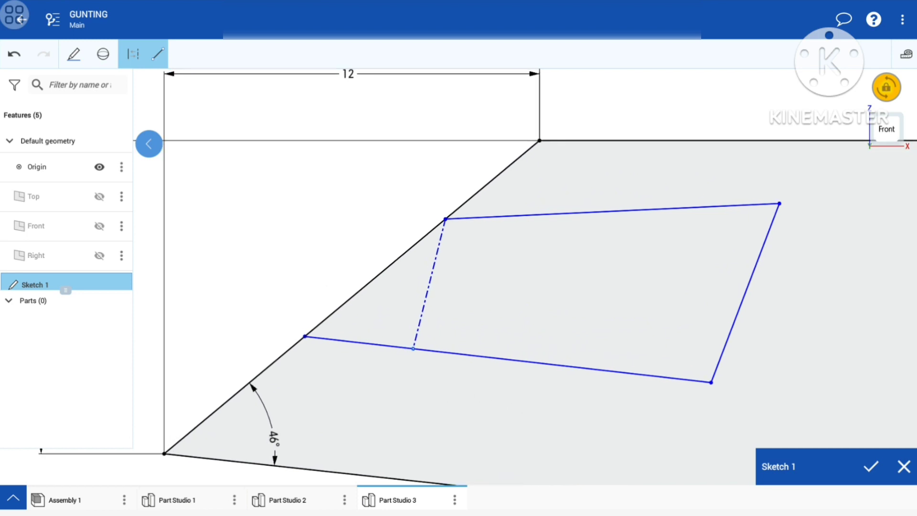
{"action": "left_click", "coordinate": [158, 53]}
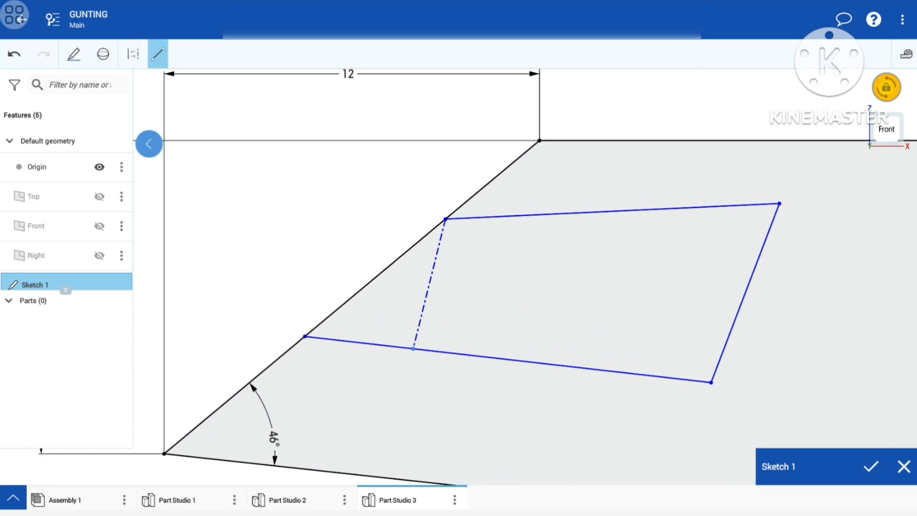
{"action": "left_click_drag", "start_coordinate": [482, 272], "coordinate": [310, 206]}
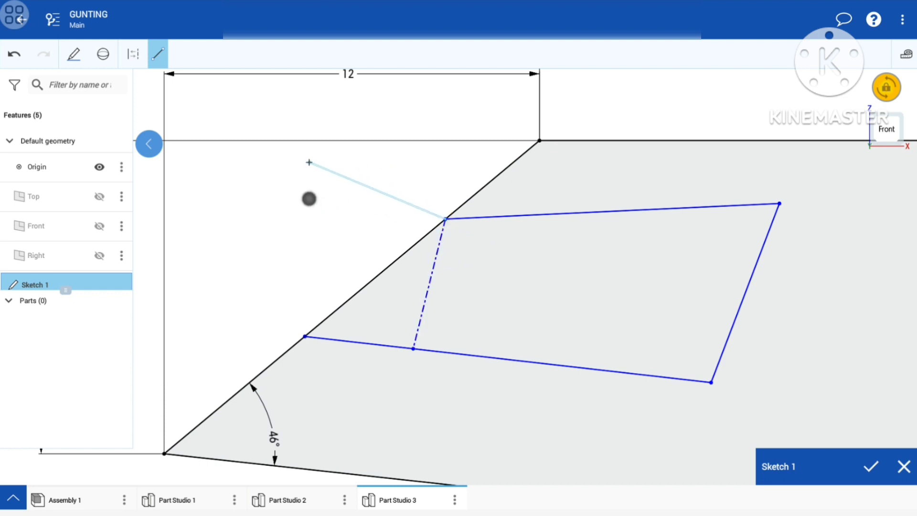
{"action": "left_click_drag", "start_coordinate": [310, 206], "coordinate": [308, 199]}
{"action": "left_click_drag", "start_coordinate": [322, 244], "coordinate": [305, 371]}
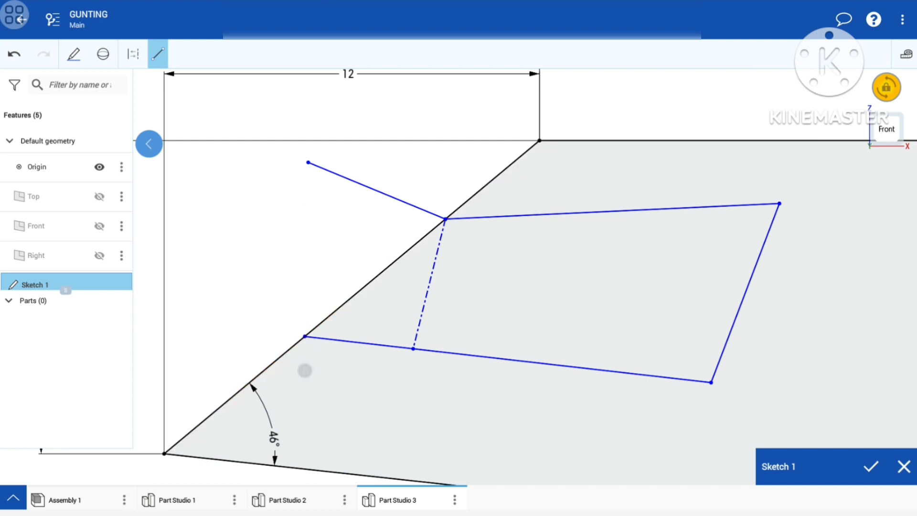
{"action": "scroll", "coordinate": [544, 224], "scroll_direction": "down", "scroll_amount": 3}
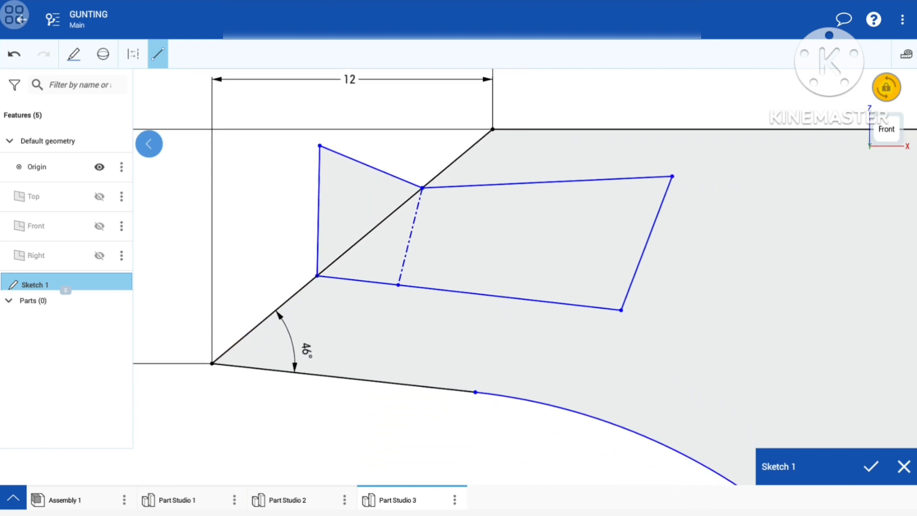
{"action": "key", "text": "Escape"}
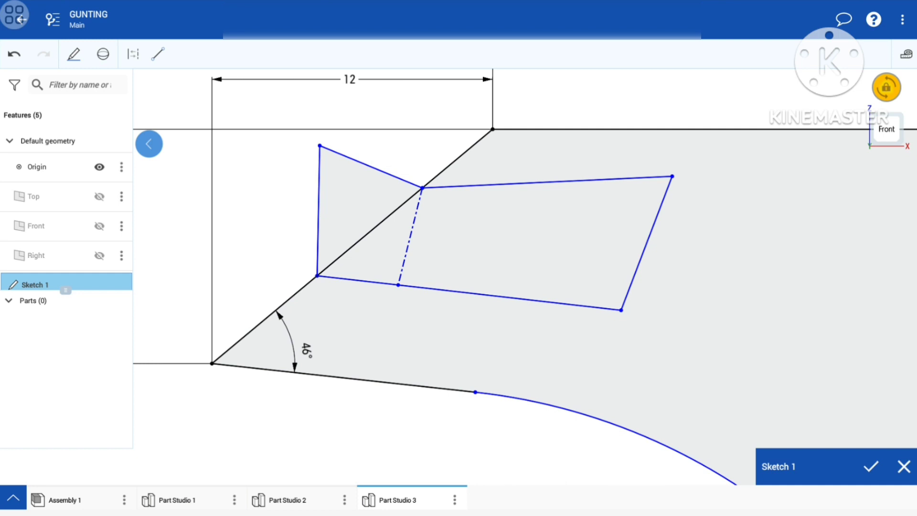
Make the slot's bottom line parallel to the profile's lower edge.
{"action": "left_click", "coordinate": [560, 303]}
{"action": "left_click", "coordinate": [417, 386]}
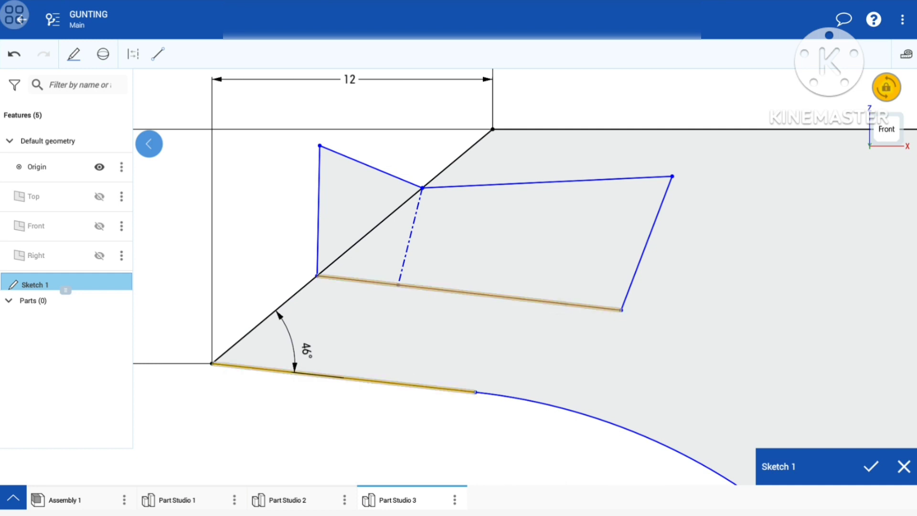
{"action": "left_click", "coordinate": [73, 54]}
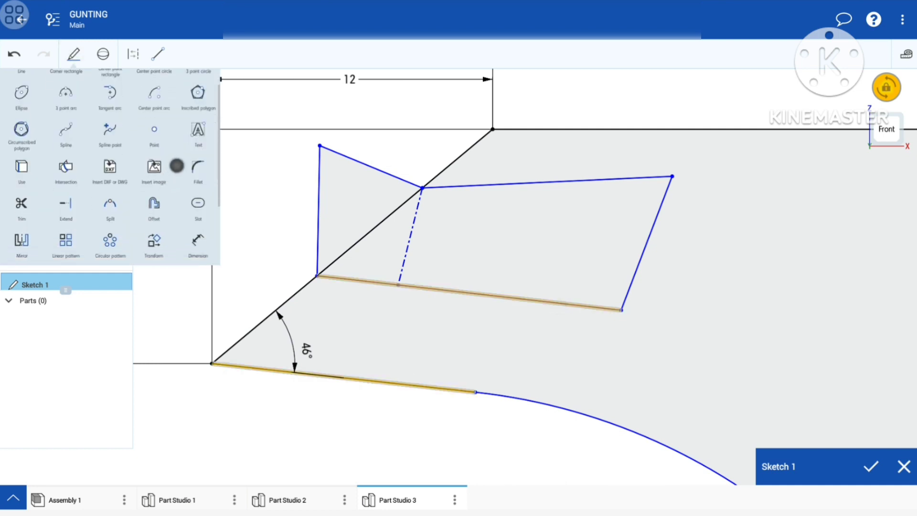
{"action": "left_click_drag", "start_coordinate": [176, 164], "coordinate": [200, 103]}
{"action": "left_click", "coordinate": [110, 167]}
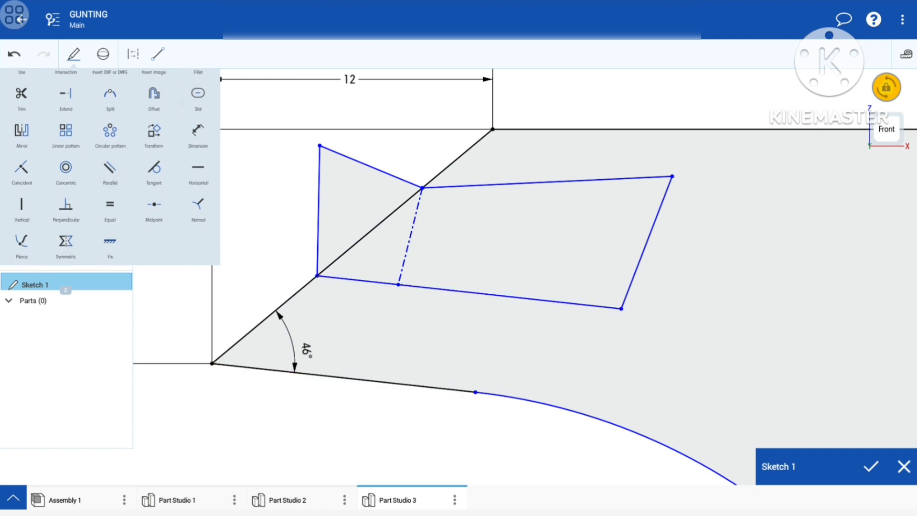
Make the dashed construction line and the slot's right side perpendicular to its bottom.
{"action": "left_click", "coordinate": [364, 281]}
{"action": "left_click", "coordinate": [409, 245]}
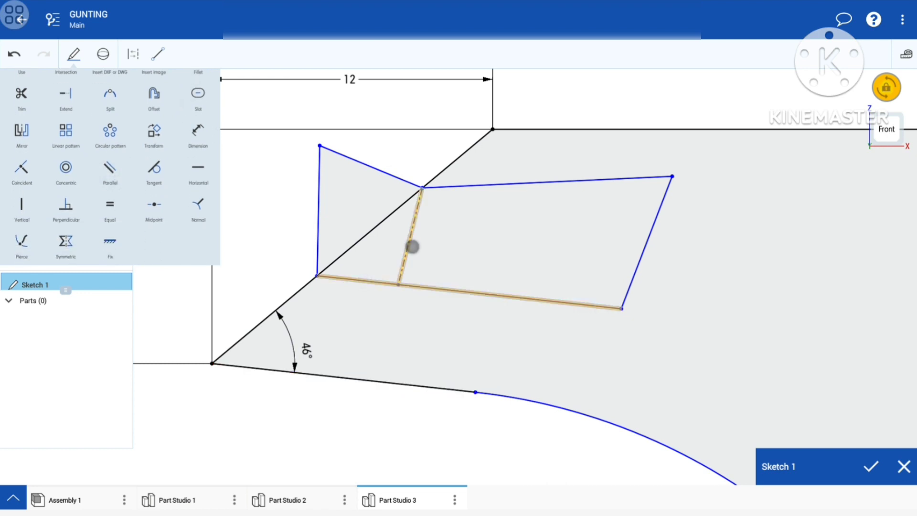
{"action": "left_click", "coordinate": [66, 204]}
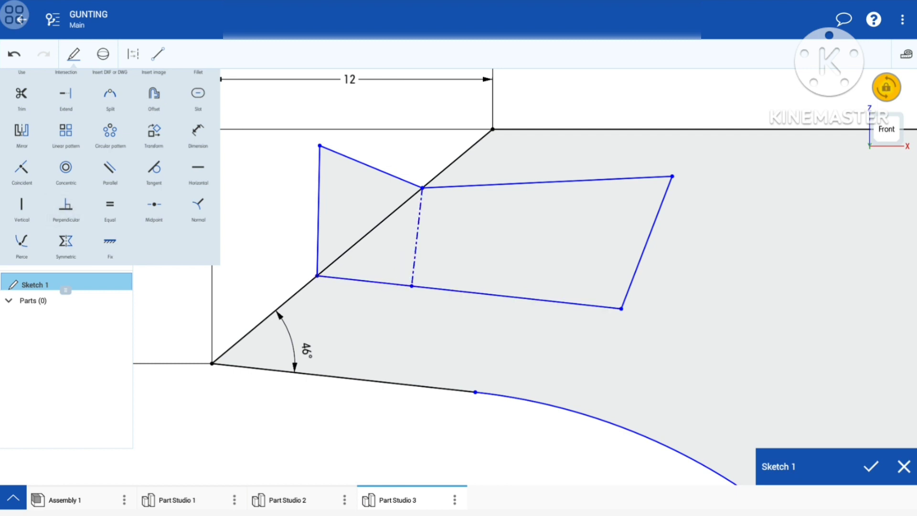
{"action": "left_click", "coordinate": [577, 303]}
{"action": "left_click", "coordinate": [635, 268]}
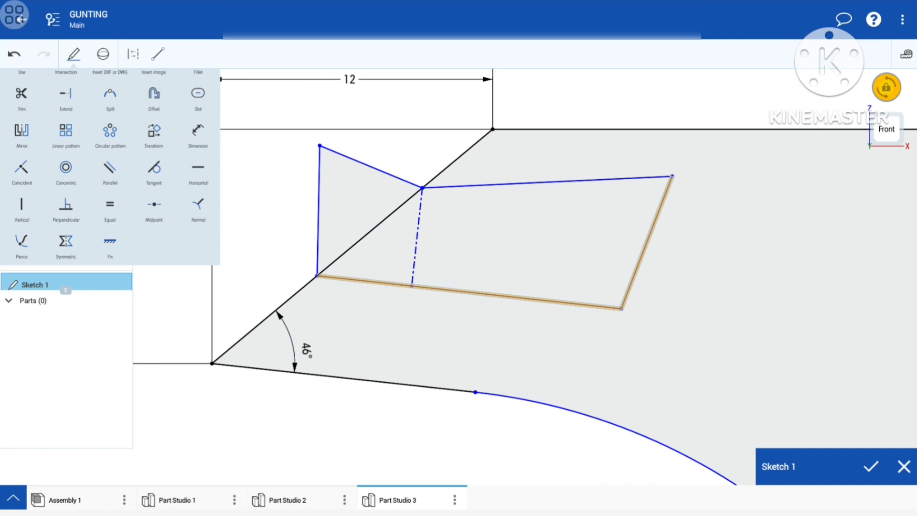
{"action": "left_click", "coordinate": [66, 205]}
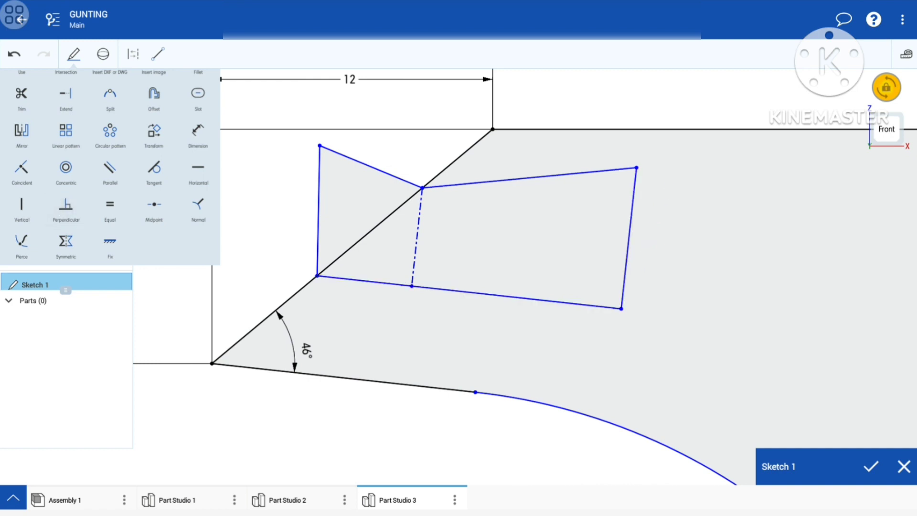
{"action": "scroll", "coordinate": [616, 295], "scroll_direction": "up", "scroll_amount": 3}
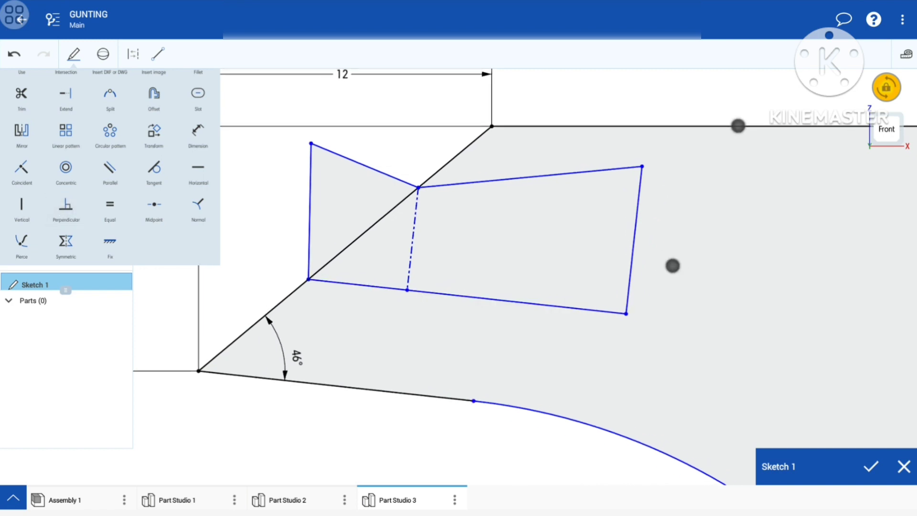
{"action": "scroll", "coordinate": [615, 296], "scroll_direction": "down", "scroll_amount": 1}
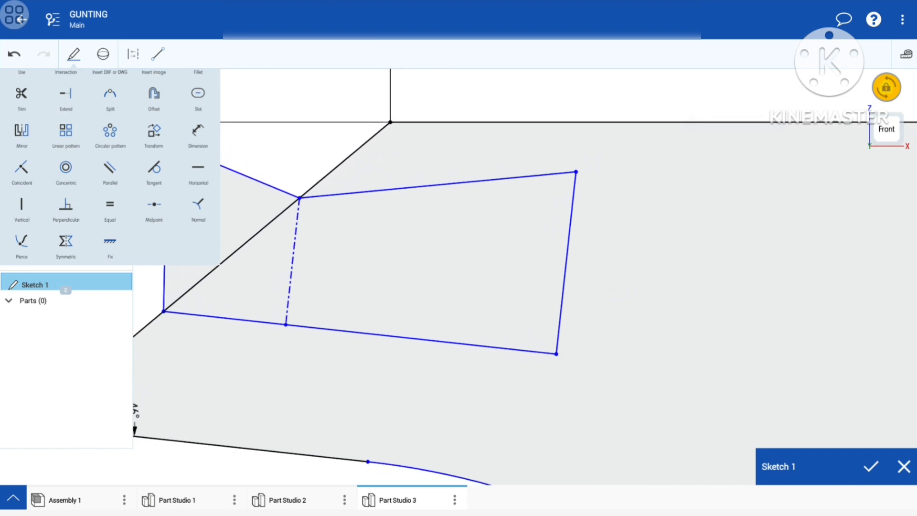
Dimension the dashed construction line to a length of 6.
{"action": "left_click", "coordinate": [198, 130]}
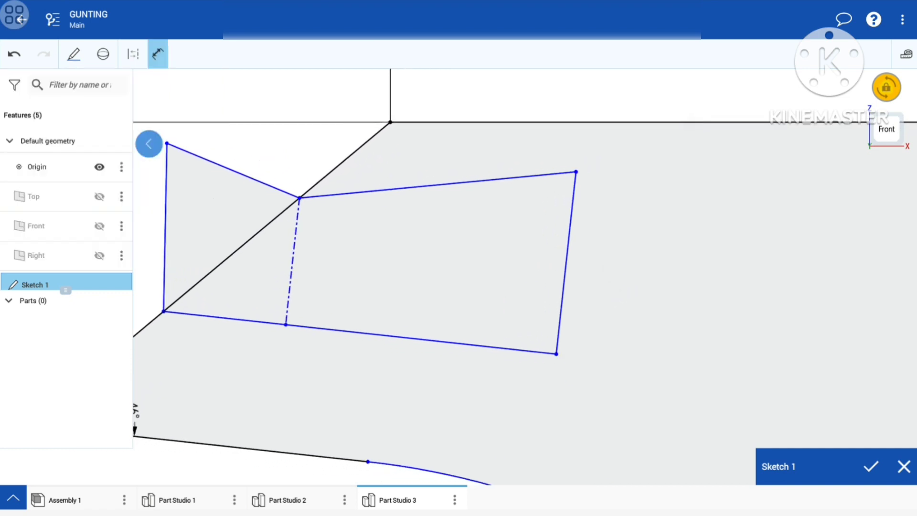
{"action": "left_click", "coordinate": [293, 258]}
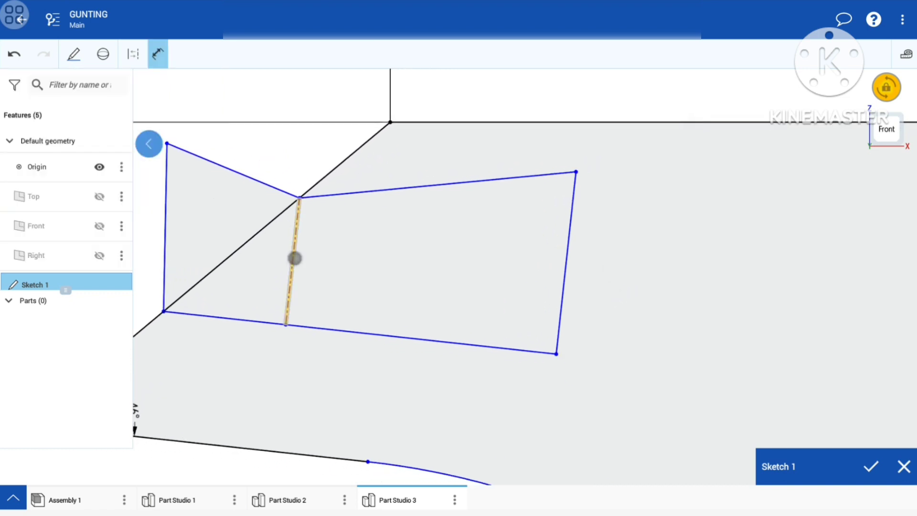
{"action": "left_click_drag", "start_coordinate": [266, 260], "coordinate": [278, 258]}
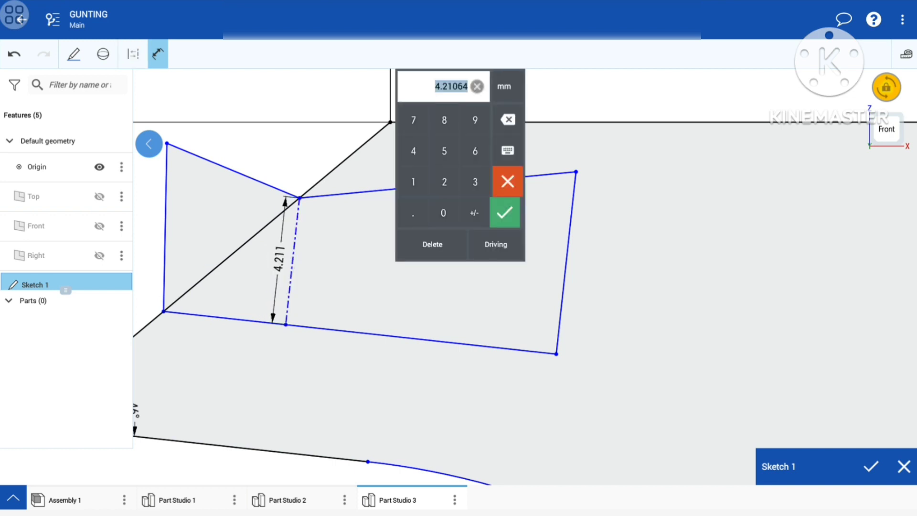
{"action": "left_click", "coordinate": [476, 151]}
{"action": "left_click", "coordinate": [504, 212]}
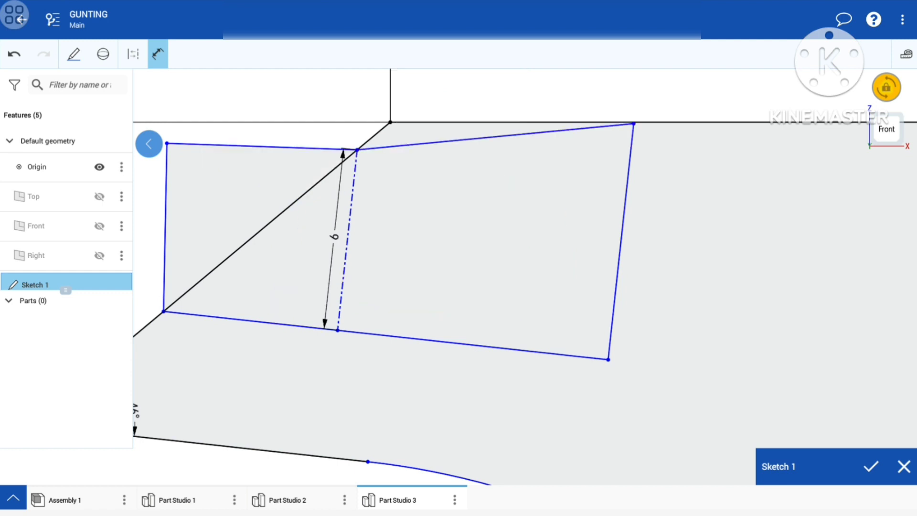
Dimension the slot's top-right corner 2 mm from the profile's top edge, placed beside the corner.
{"action": "mouse_move", "coordinate": [696, 260]}
{"action": "middle_mouse_down"}
{"action": "mouse_move", "coordinate": [516, 369]}
{"action": "mouse_move", "coordinate": [519, 377]}
{"action": "middle_mouse_up"}
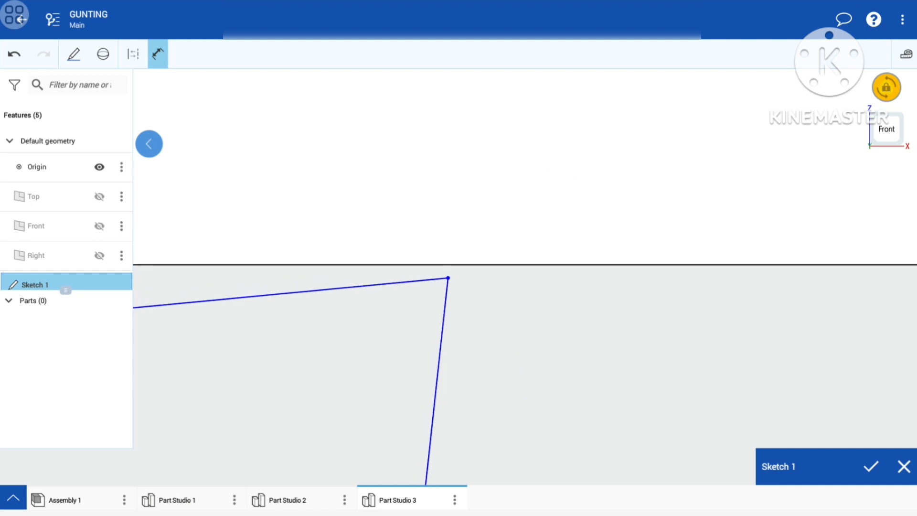
{"action": "left_click", "coordinate": [448, 278]}
{"action": "left_click", "coordinate": [525, 266]}
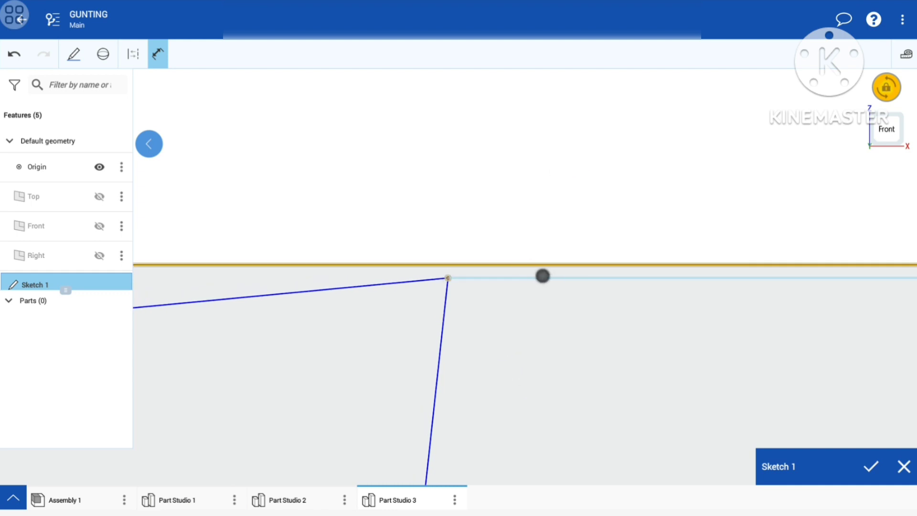
{"action": "left_click_drag", "start_coordinate": [542, 276], "coordinate": [497, 275]}
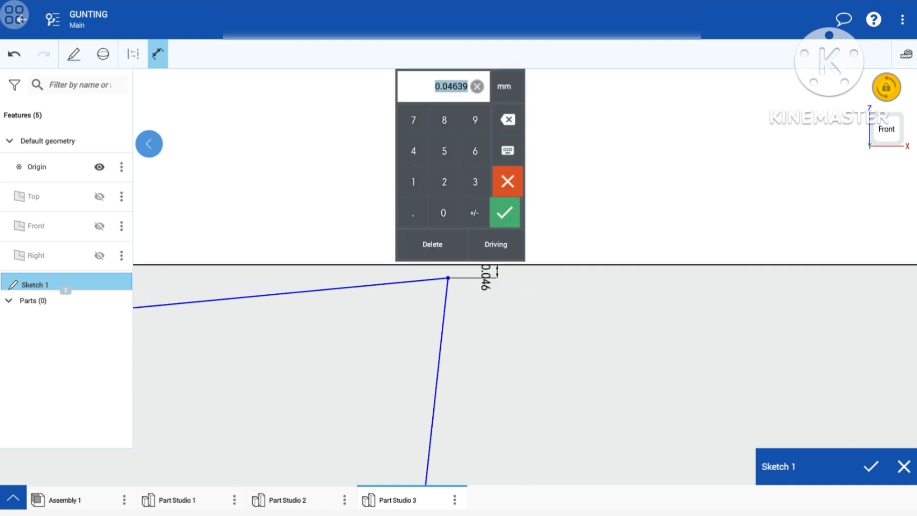
{"action": "left_click", "coordinate": [452, 184]}
{"action": "left_click", "coordinate": [504, 212]}
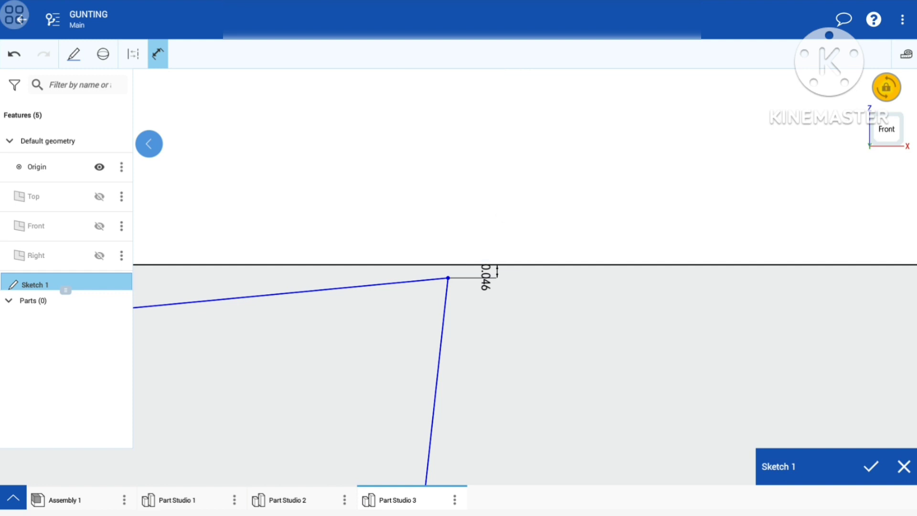
{"action": "scroll", "coordinate": [590, 174], "scroll_direction": "down", "scroll_amount": 5}
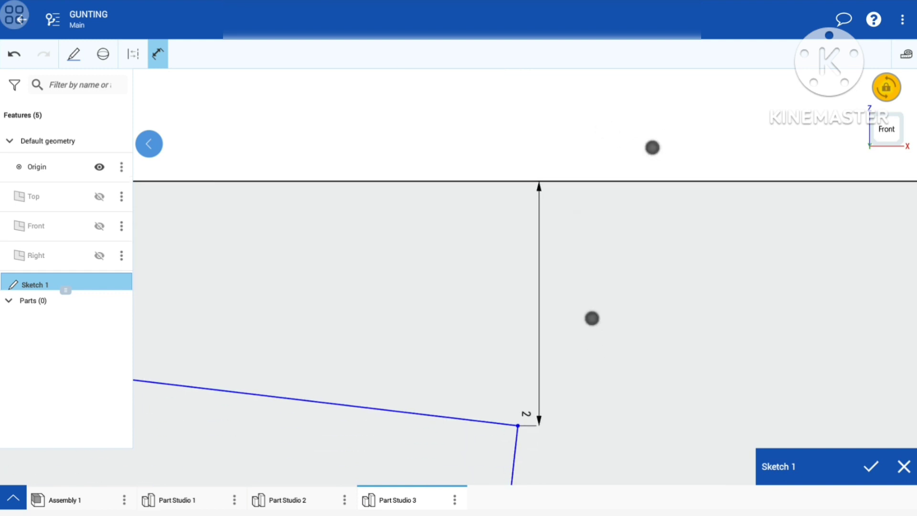
{"action": "scroll", "coordinate": [640, 229], "scroll_direction": "down", "scroll_amount": 3}
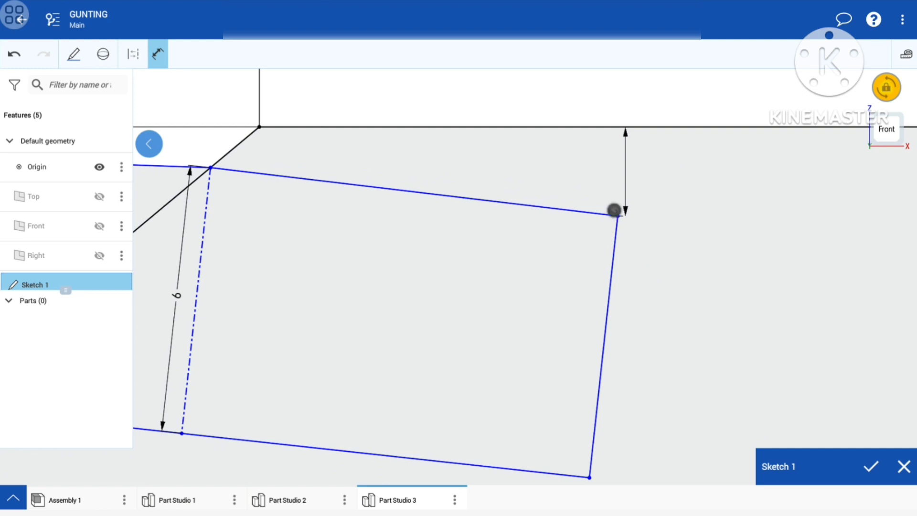
{"action": "left_click_drag", "start_coordinate": [615, 206], "coordinate": [661, 174]}
{"action": "scroll", "coordinate": [702, 229], "scroll_direction": "down", "scroll_amount": 3}
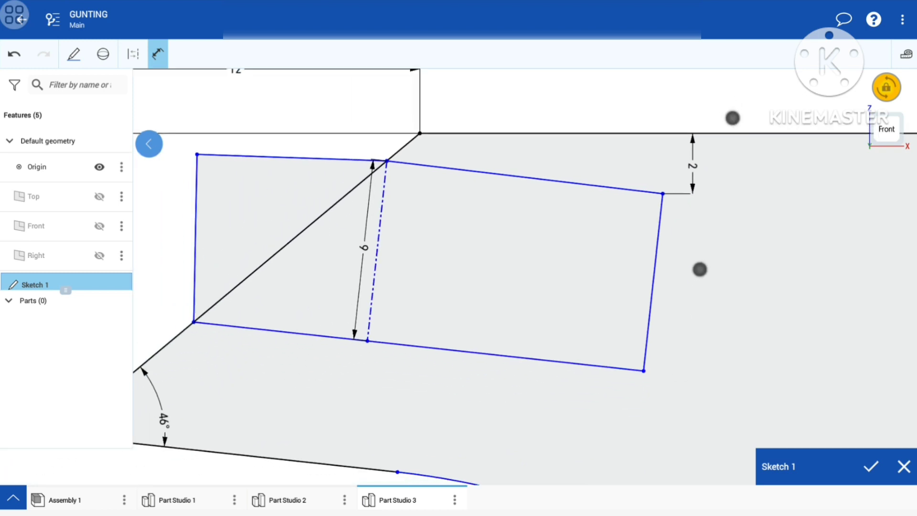
Dimension the slot's right edge to 6.8.
{"action": "left_click", "coordinate": [630, 297]}
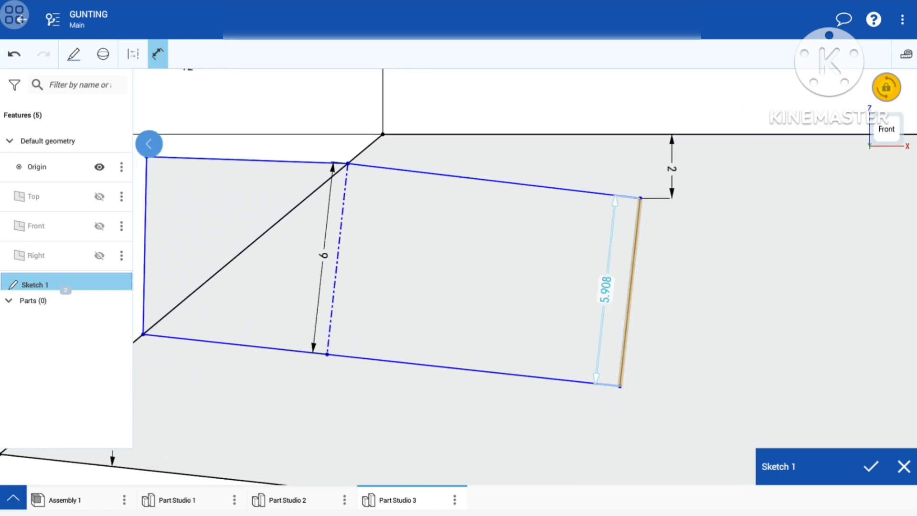
{"action": "left_click", "coordinate": [614, 289]}
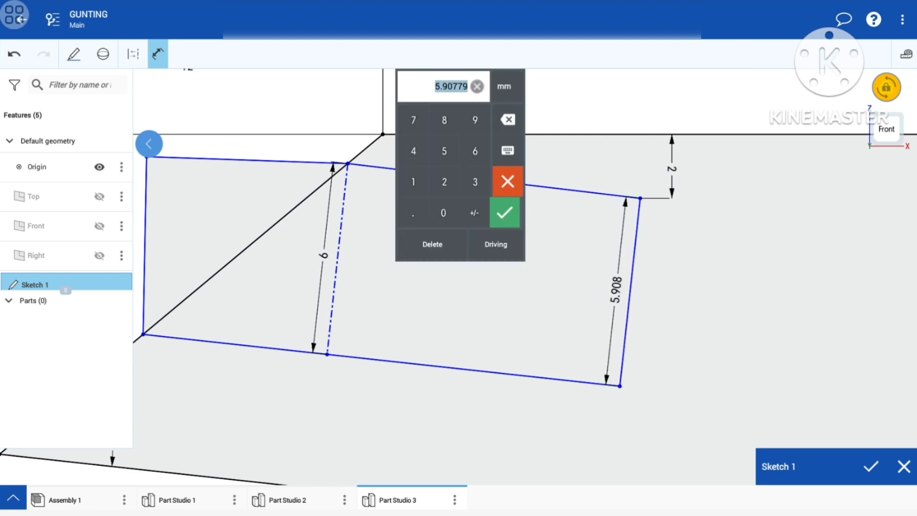
{"action": "left_click", "coordinate": [475, 151]}
{"action": "left_click", "coordinate": [413, 213]}
{"action": "left_click", "coordinate": [443, 120]}
{"action": "left_click", "coordinate": [505, 213]}
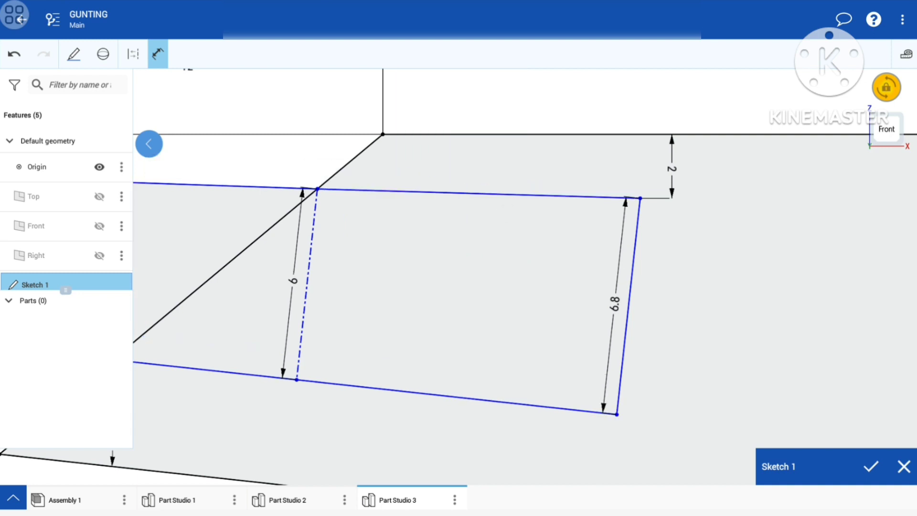
Dimension the slot's top edge to 10.
{"action": "middle_click_drag", "start_coordinate": [522, 180], "coordinate": [625, 225]}
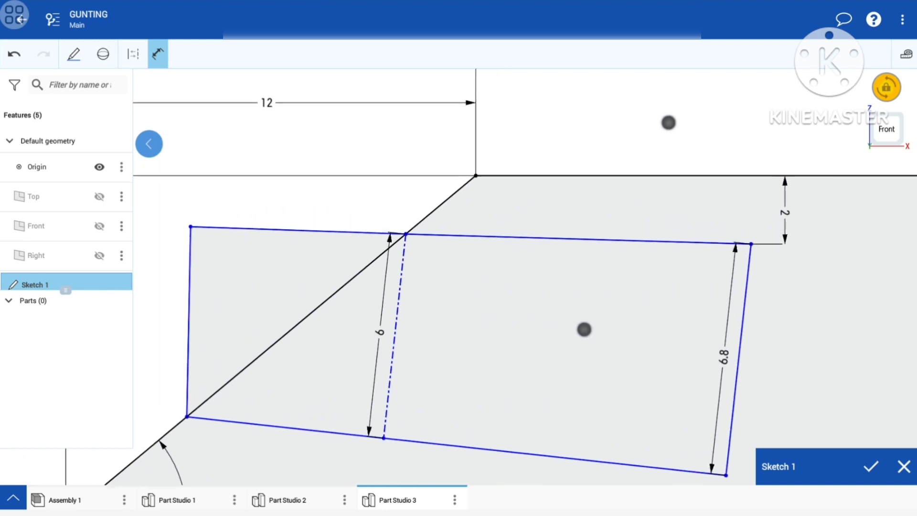
{"action": "scroll", "coordinate": [587, 233], "scroll_direction": "up", "scroll_amount": 3}
{"action": "left_click", "coordinate": [608, 262]}
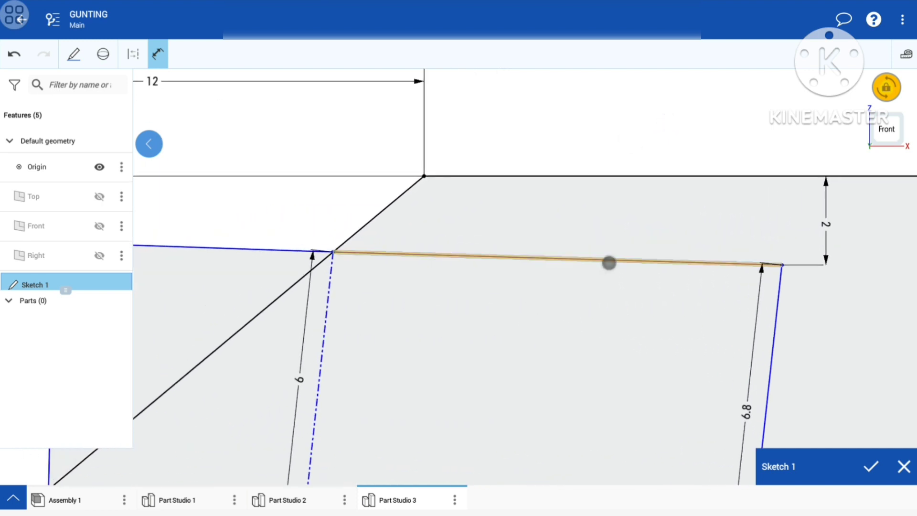
{"action": "left_click", "coordinate": [556, 234]}
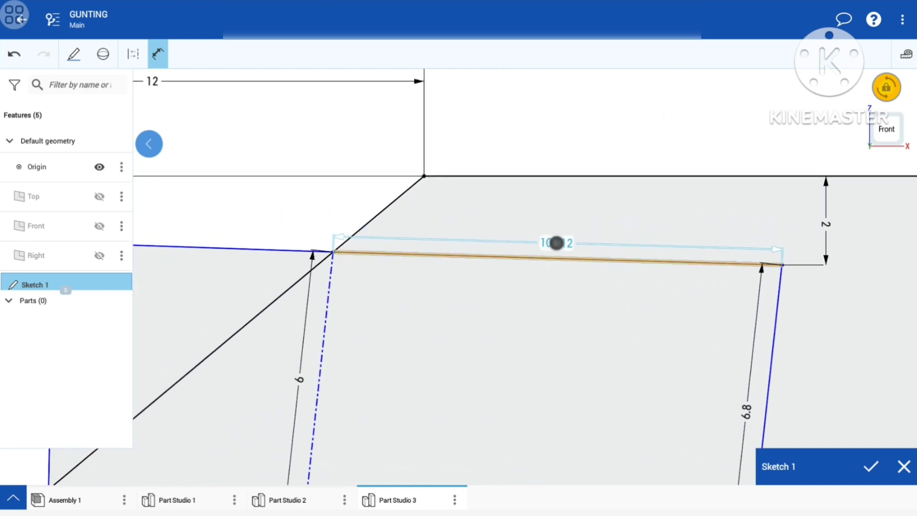
{"action": "left_click", "coordinate": [556, 243]}
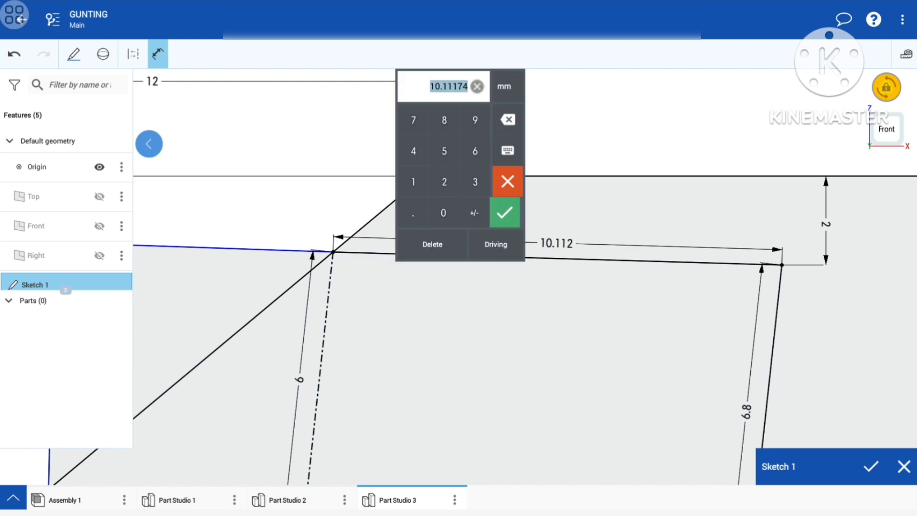
{"action": "left_click", "coordinate": [414, 182]}
{"action": "left_click", "coordinate": [443, 213]}
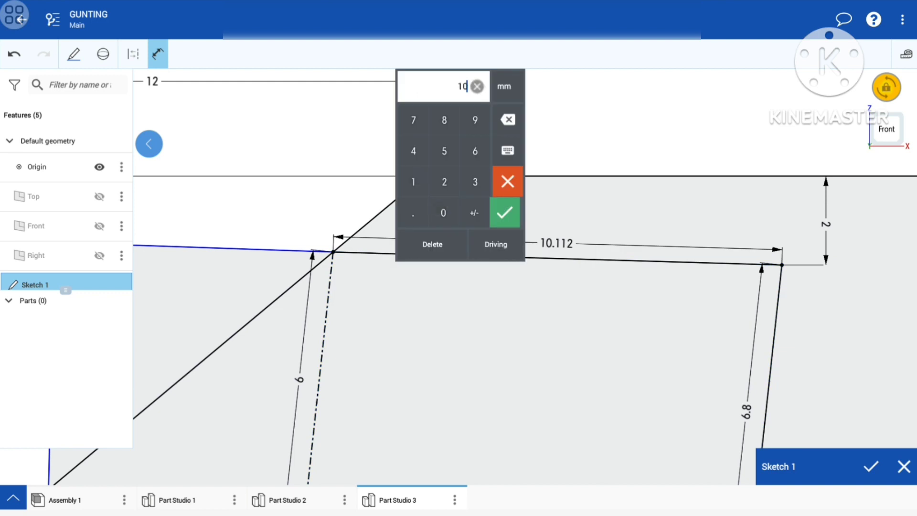
{"action": "left_click", "coordinate": [504, 213]}
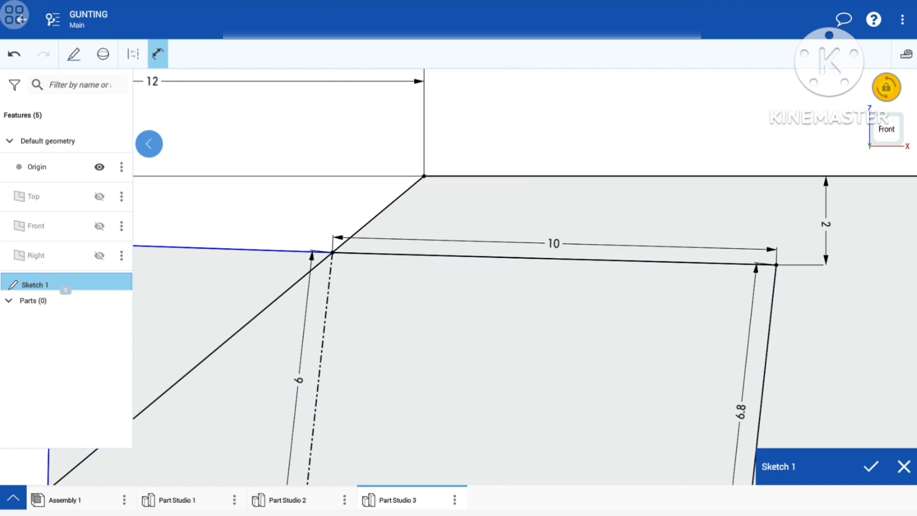
{"action": "scroll", "coordinate": [611, 182], "scroll_direction": "down", "scroll_amount": 5}
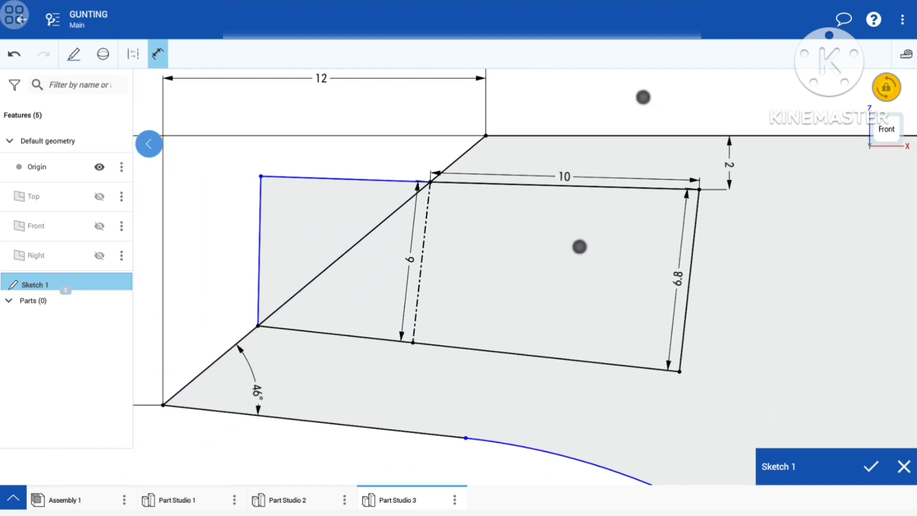
Give the tangent arc between the handle and finger loop an R25 radius dimension.
{"action": "scroll", "coordinate": [611, 172], "scroll_direction": "down", "scroll_amount": 1}
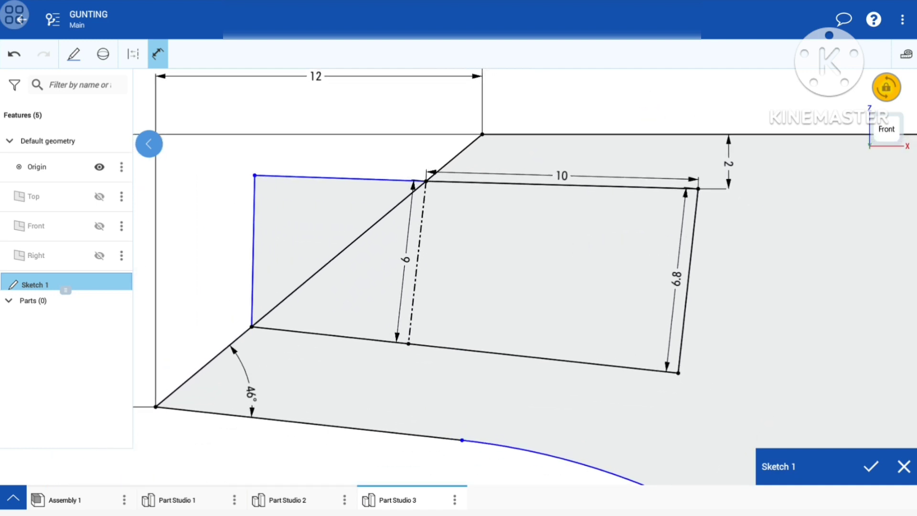
{"action": "scroll", "coordinate": [722, 345], "scroll_direction": "down", "scroll_amount": 3}
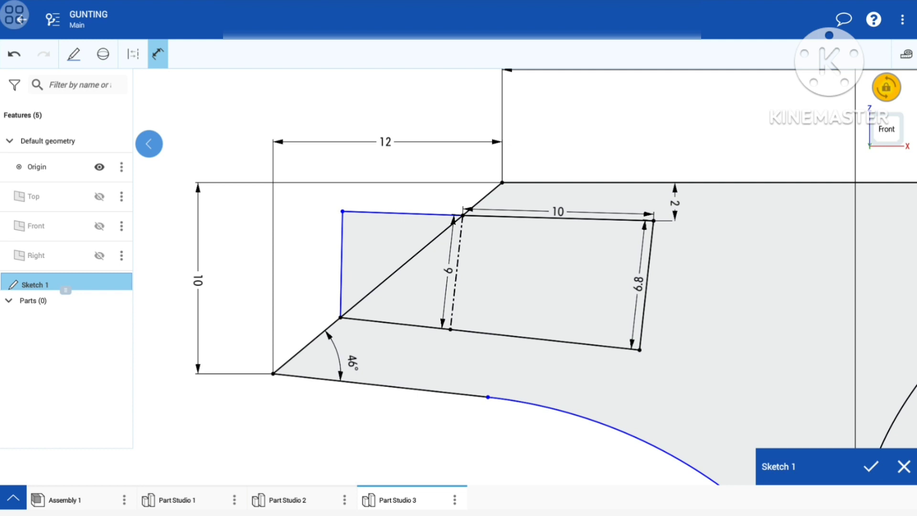
{"action": "scroll", "coordinate": [711, 327], "scroll_direction": "down", "scroll_amount": 2}
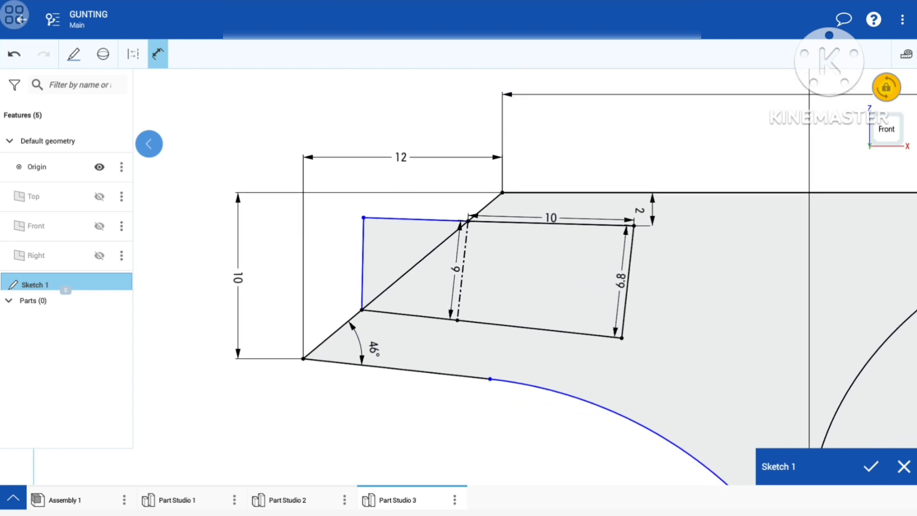
{"action": "scroll", "coordinate": [680, 236], "scroll_direction": "down", "scroll_amount": 2}
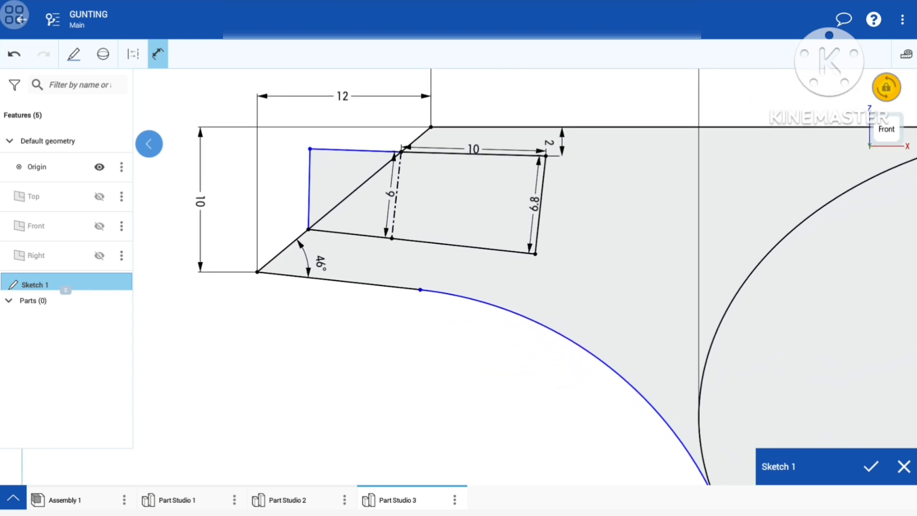
{"action": "left_click", "coordinate": [609, 373]}
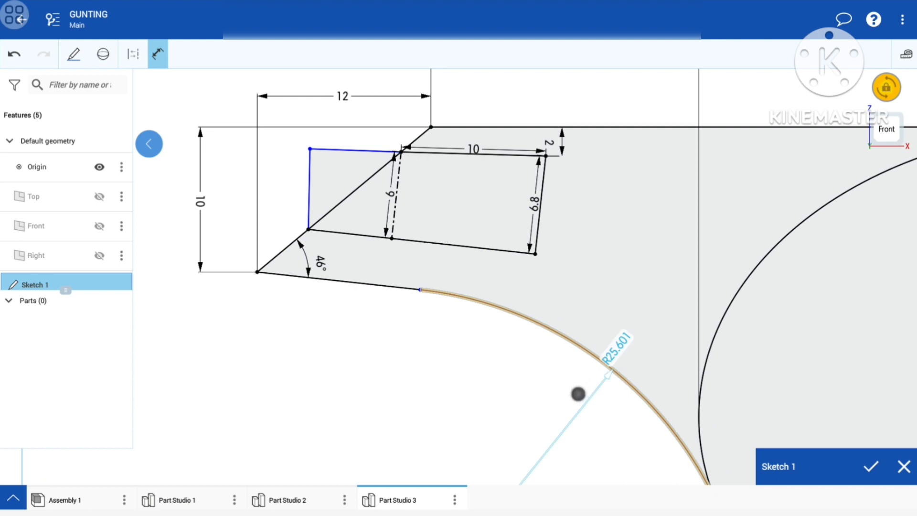
{"action": "left_click_drag", "start_coordinate": [578, 393], "coordinate": [554, 401]}
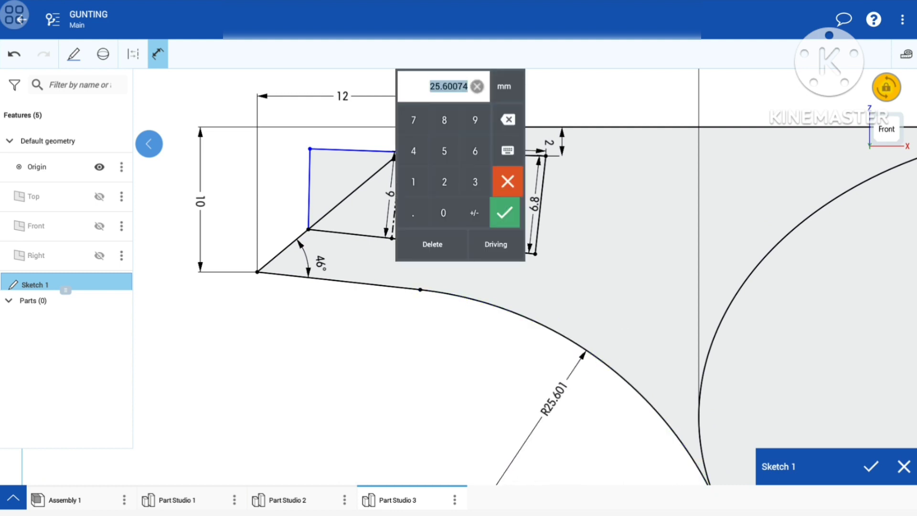
{"action": "left_click", "coordinate": [444, 181]}
{"action": "left_click", "coordinate": [444, 151]}
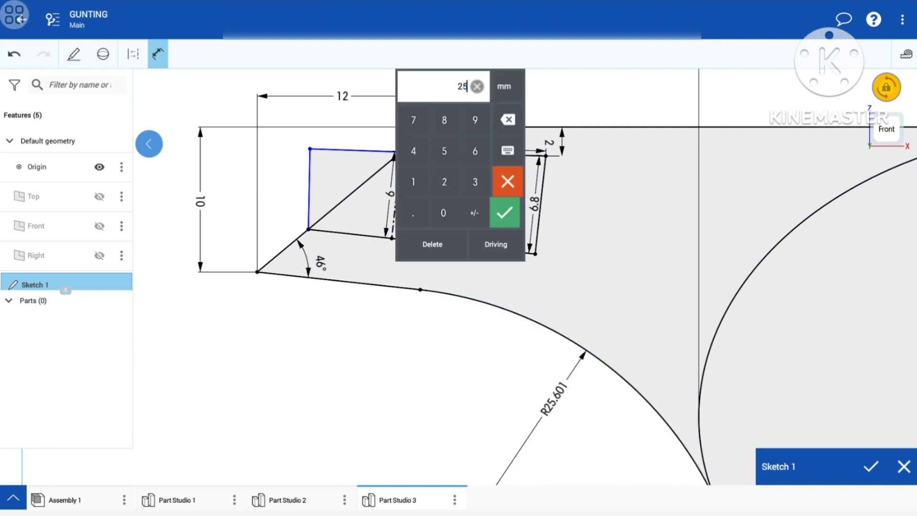
{"action": "left_click", "coordinate": [504, 212]}
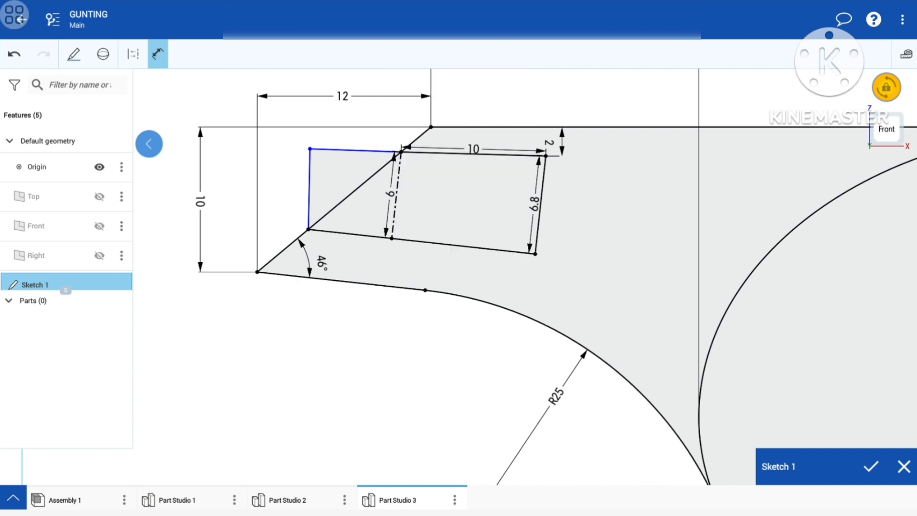
{"action": "scroll", "coordinate": [716, 282], "scroll_direction": "down", "scroll_amount": 3}
{"action": "scroll", "coordinate": [655, 263], "scroll_direction": "down", "scroll_amount": 3}
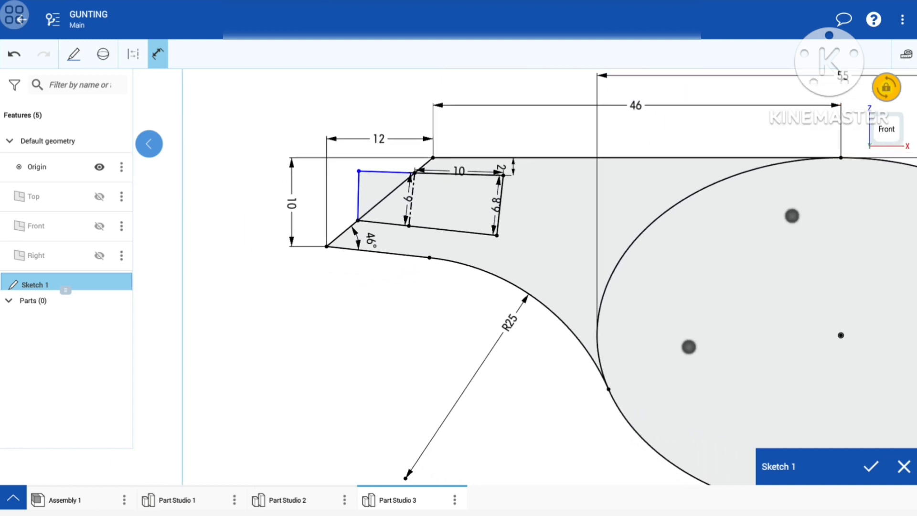
{"action": "middle_click_drag", "start_coordinate": [670, 275], "coordinate": [589, 270]}
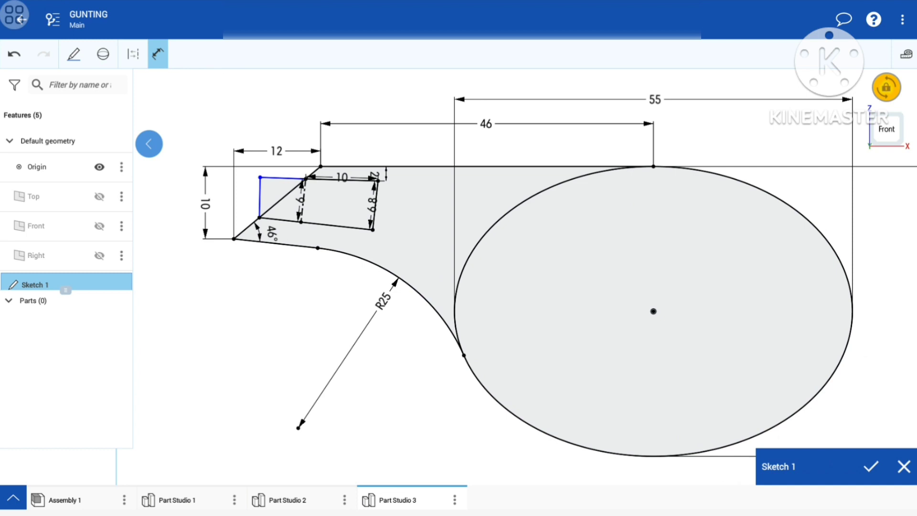
{"action": "left_click", "coordinate": [73, 53]}
Offset the outer finger-loop ellipse 8 mm inward to form the inner ring.
{"action": "left_click", "coordinate": [154, 93]}
{"action": "left_click", "coordinate": [483, 237]}
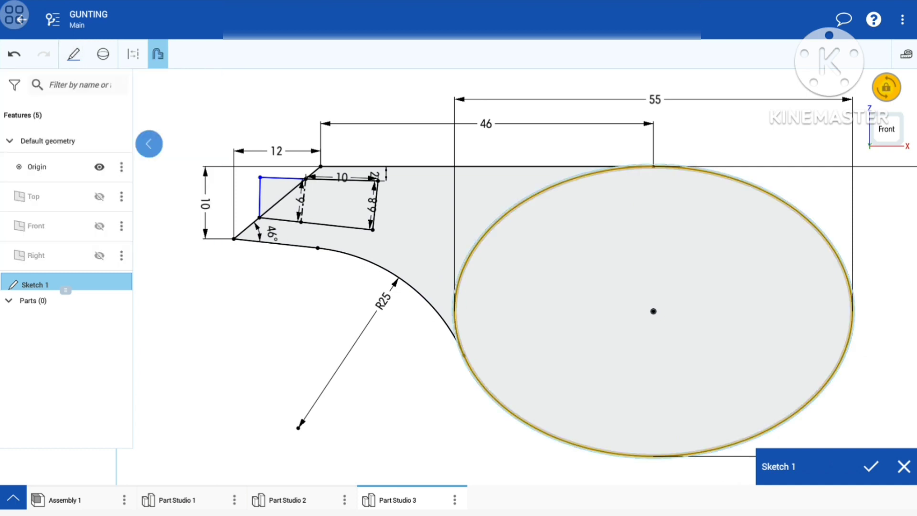
{"action": "left_click", "coordinate": [423, 311]}
{"action": "left_click", "coordinate": [424, 310]}
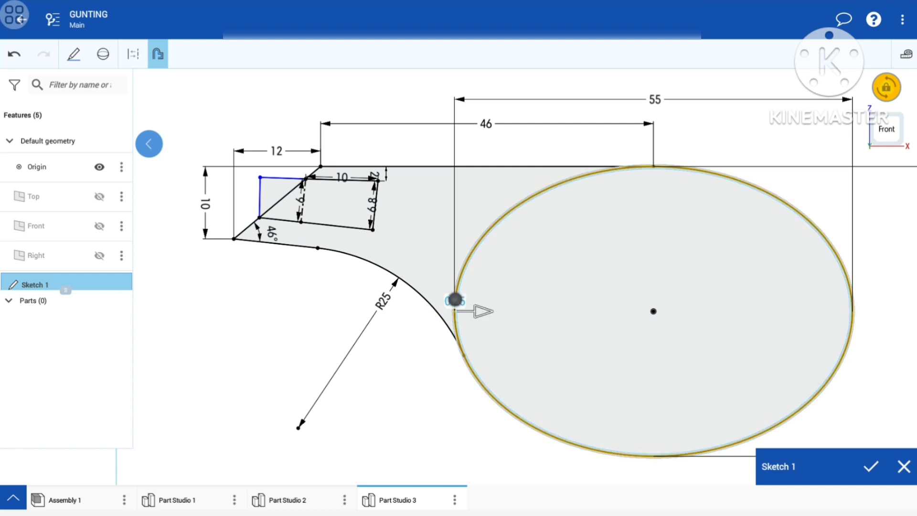
{"action": "left_click_drag", "start_coordinate": [454, 299], "coordinate": [501, 279]}
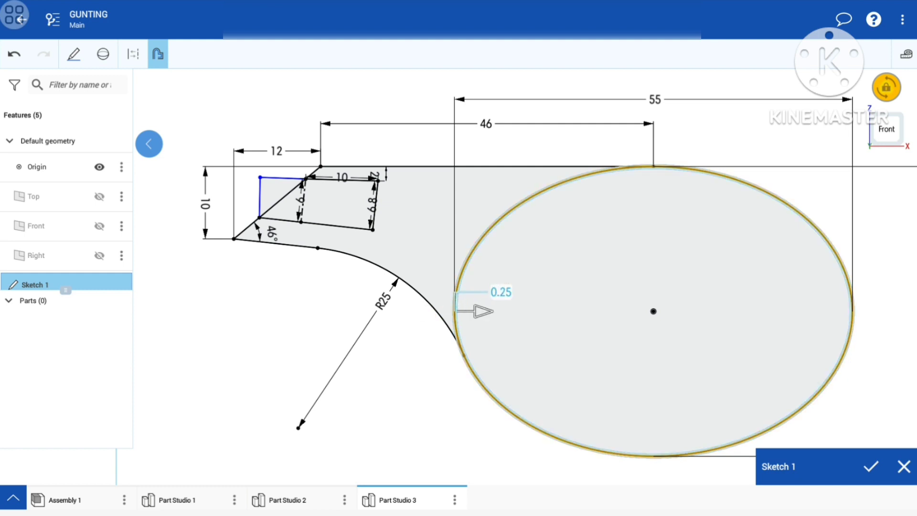
{"action": "left_click", "coordinate": [454, 301]}
{"action": "left_click", "coordinate": [444, 120]}
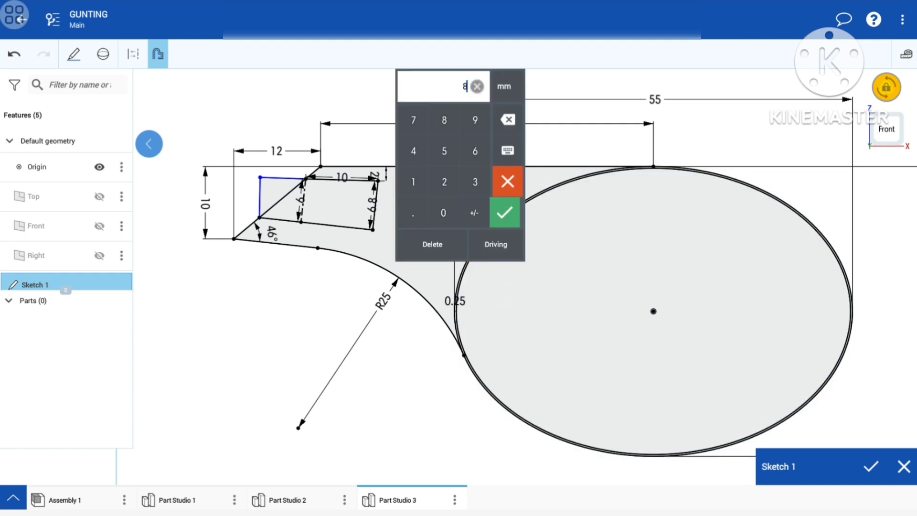
{"action": "left_click", "coordinate": [504, 212]}
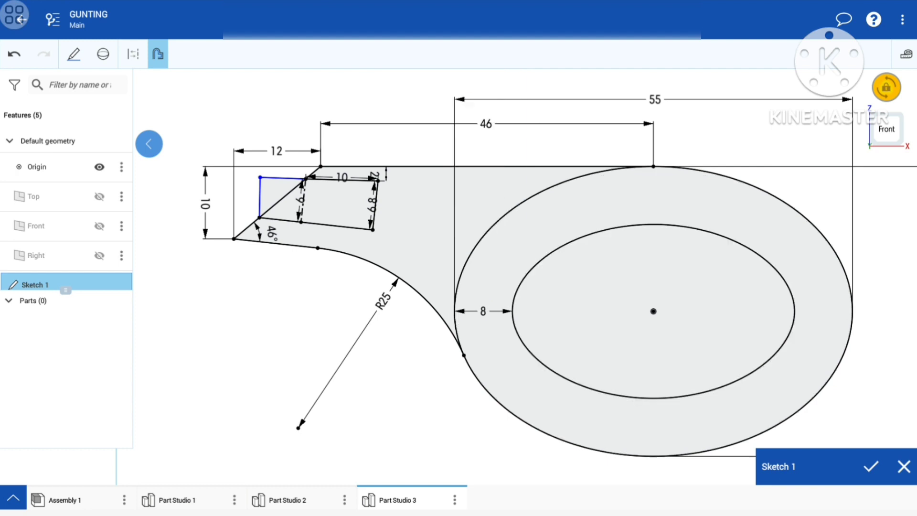
{"action": "scroll", "coordinate": [644, 305], "scroll_direction": "down", "scroll_amount": 3}
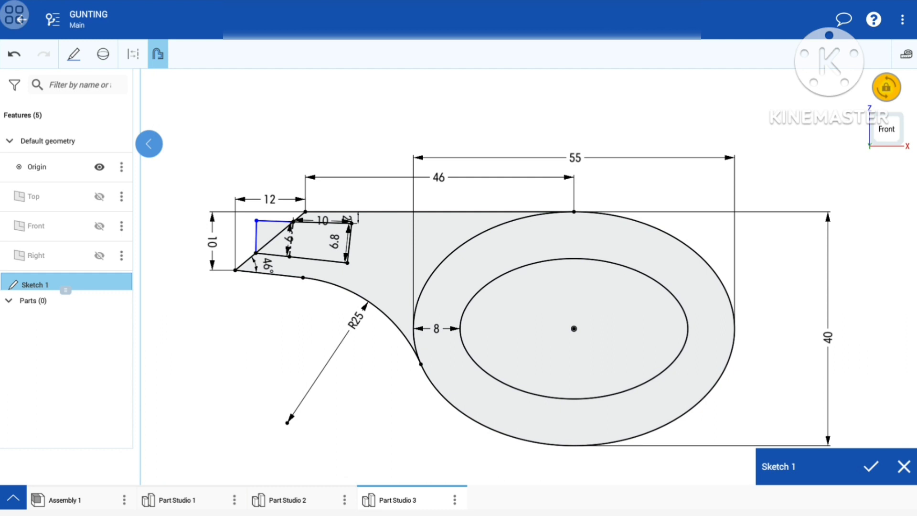
Close the sketch and start an extrude with a 10 mm depth.
{"action": "left_click", "coordinate": [870, 466]}
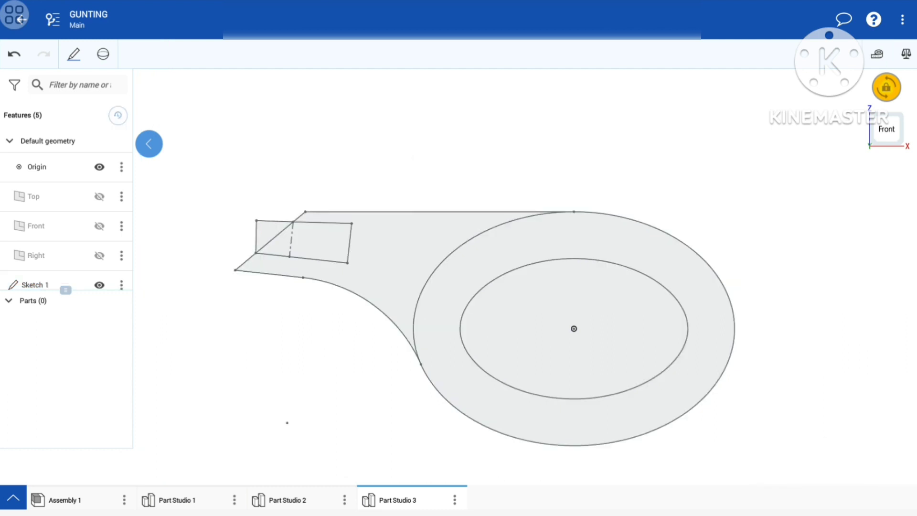
{"action": "mouse_move", "coordinate": [735, 215]}
{"action": "left_mouse_down"}
{"action": "mouse_move", "coordinate": [800, 244]}
{"action": "mouse_move", "coordinate": [718, 156]}
{"action": "left_mouse_up"}
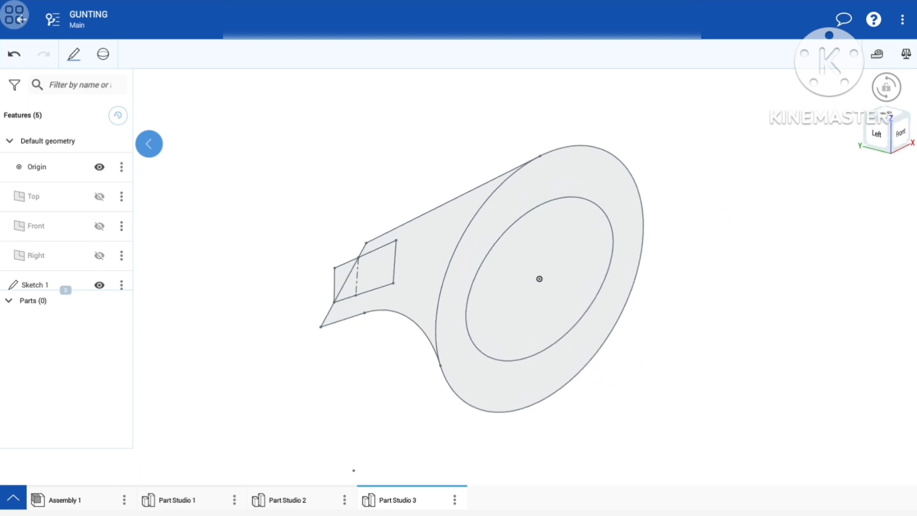
{"action": "left_click", "coordinate": [103, 53]}
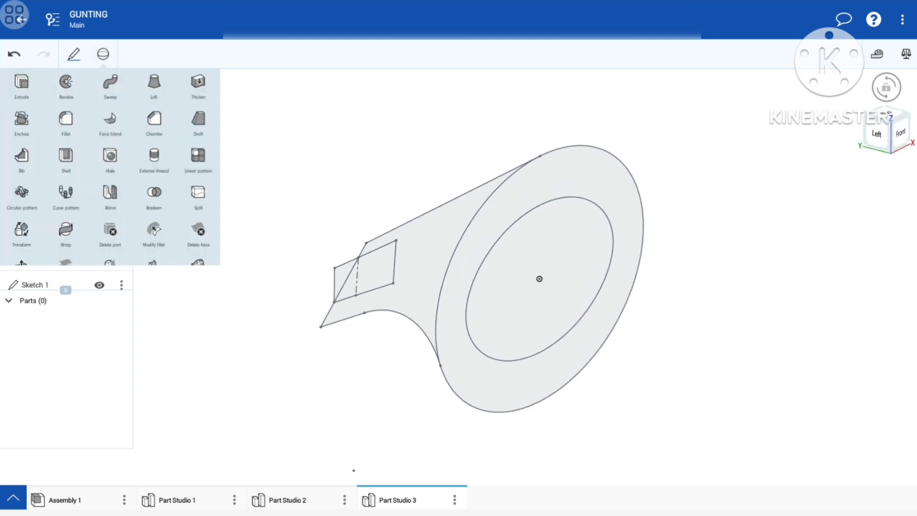
{"action": "left_click", "coordinate": [103, 53]}
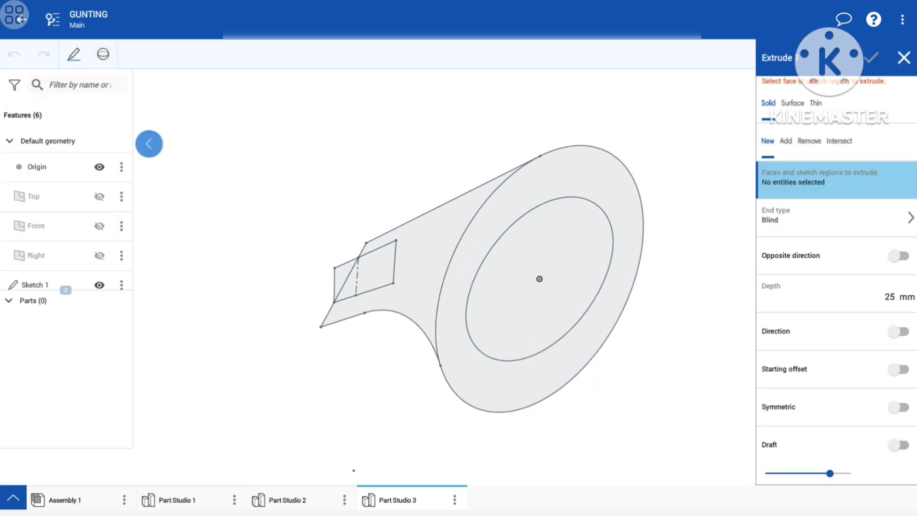
{"action": "left_click", "coordinate": [889, 297]}
{"action": "left_click", "coordinate": [413, 181]}
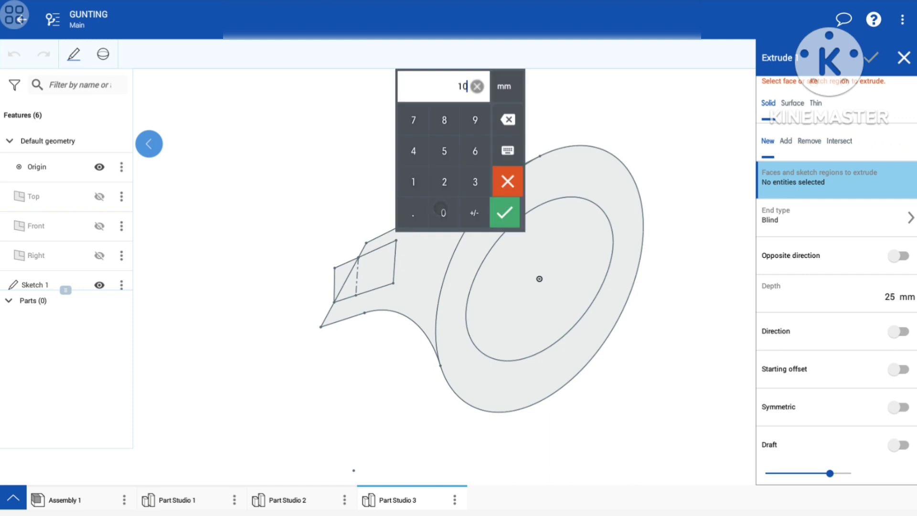
{"action": "left_click", "coordinate": [504, 211]}
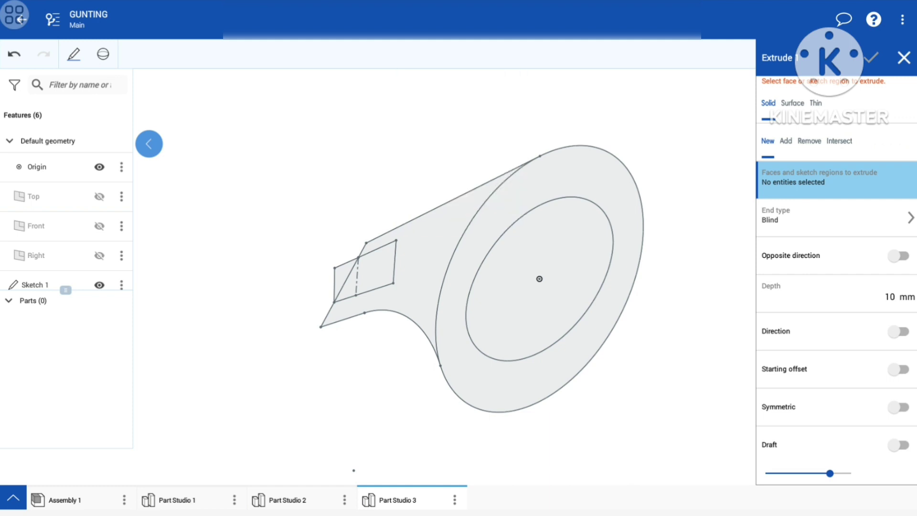
Extrude the rectangle, second region and outer ring symmetrically to create Part 1.
{"action": "scroll", "coordinate": [493, 222], "scroll_direction": "up", "scroll_amount": 5}
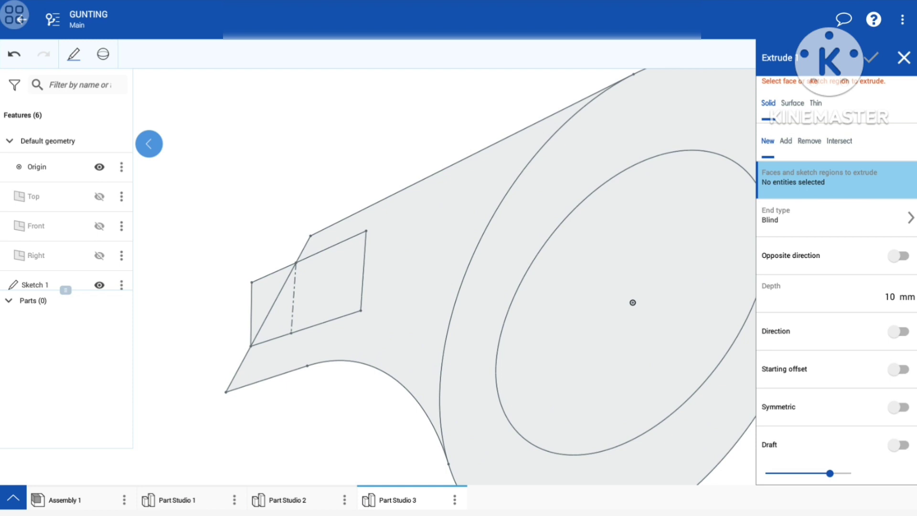
{"action": "left_click", "coordinate": [328, 296]}
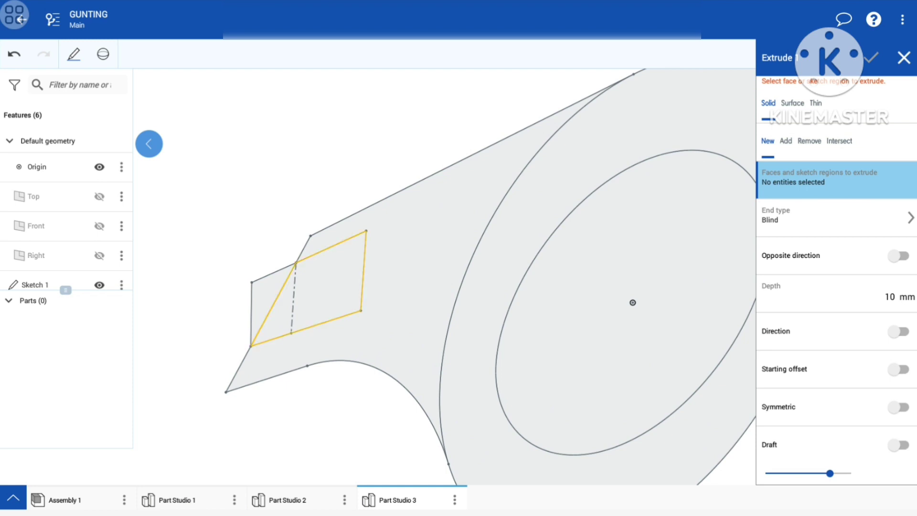
{"action": "left_click", "coordinate": [457, 208]}
{"action": "scroll", "coordinate": [525, 258], "scroll_direction": "down", "scroll_amount": 3}
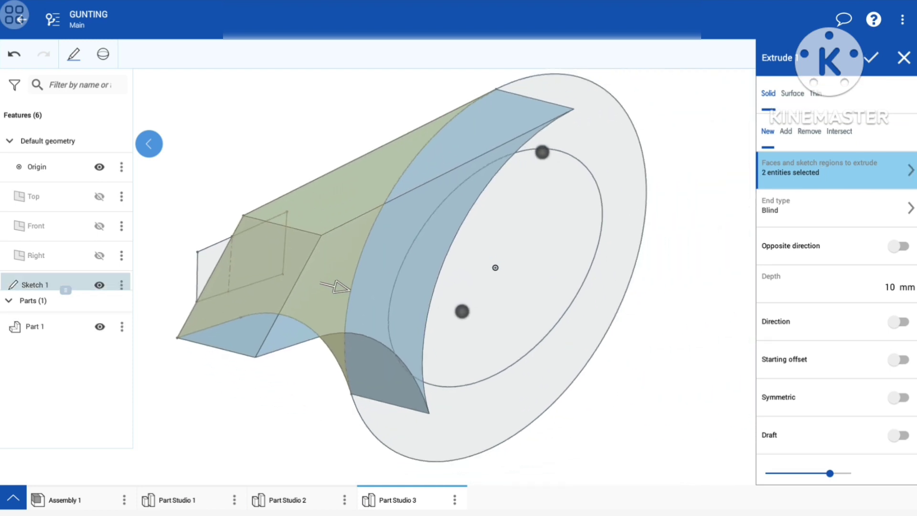
{"action": "left_click", "coordinate": [575, 346]}
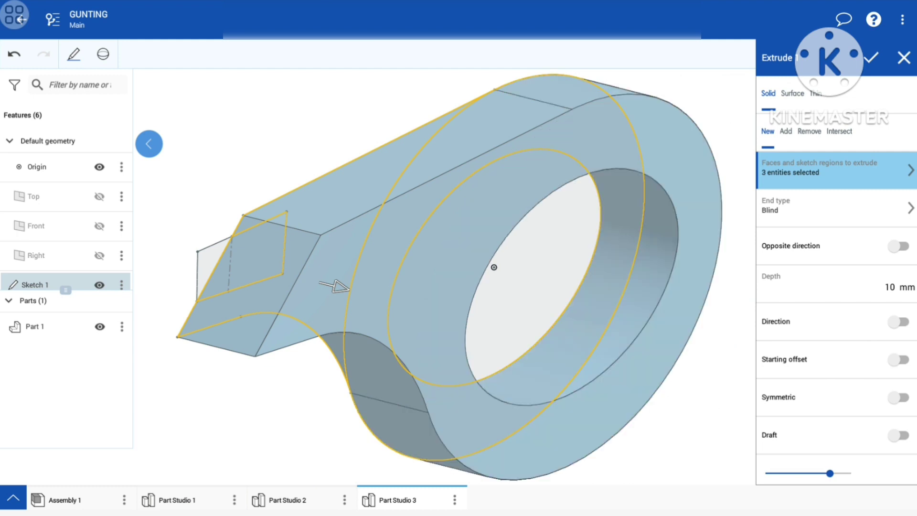
{"action": "left_click", "coordinate": [899, 397]}
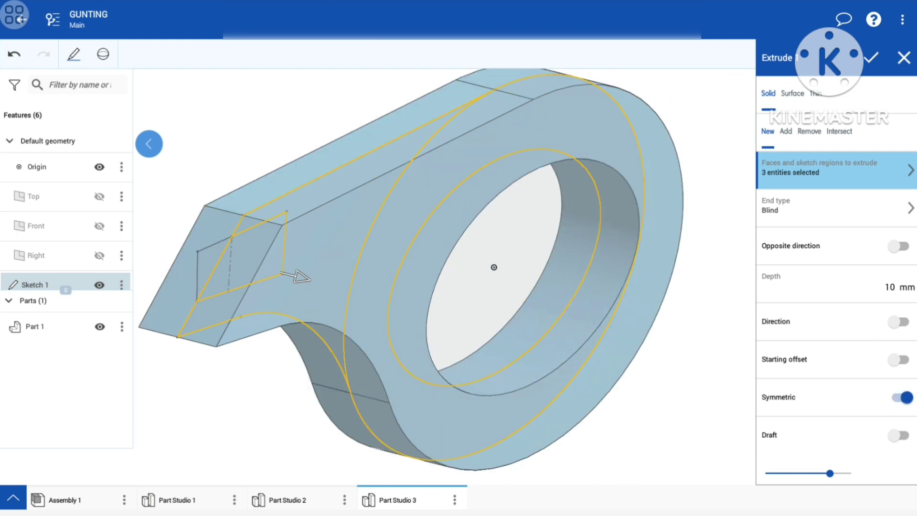
{"action": "scroll", "coordinate": [621, 295], "scroll_direction": "down", "scroll_amount": 3}
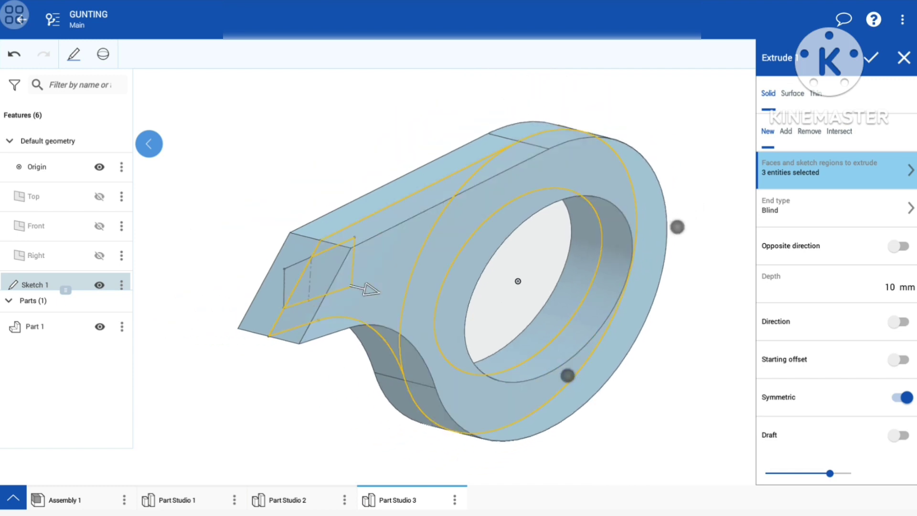
{"action": "left_click", "coordinate": [871, 57]}
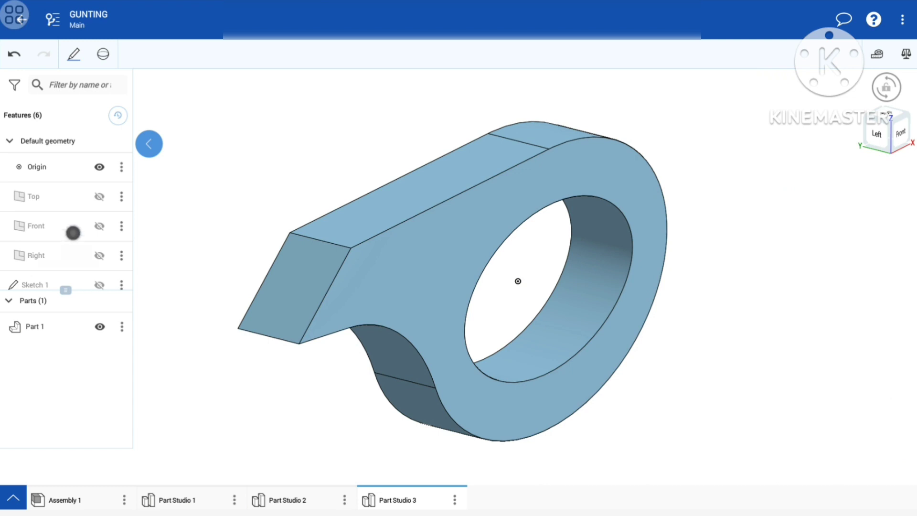
Show Sketch 1 and hide Part 1 so only the sketch outlines appear.
{"action": "left_click_drag", "start_coordinate": [74, 232], "coordinate": [81, 192]}
{"action": "left_click", "coordinate": [100, 237]}
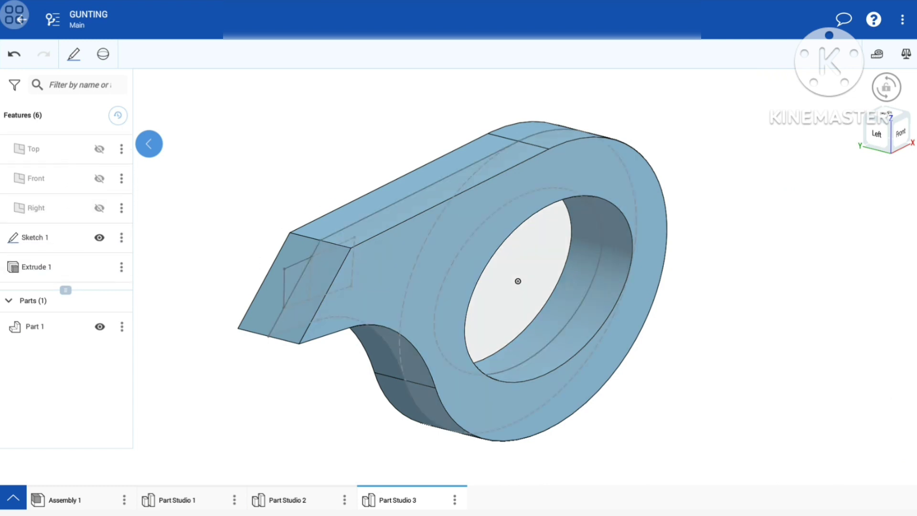
{"action": "left_click", "coordinate": [99, 326]}
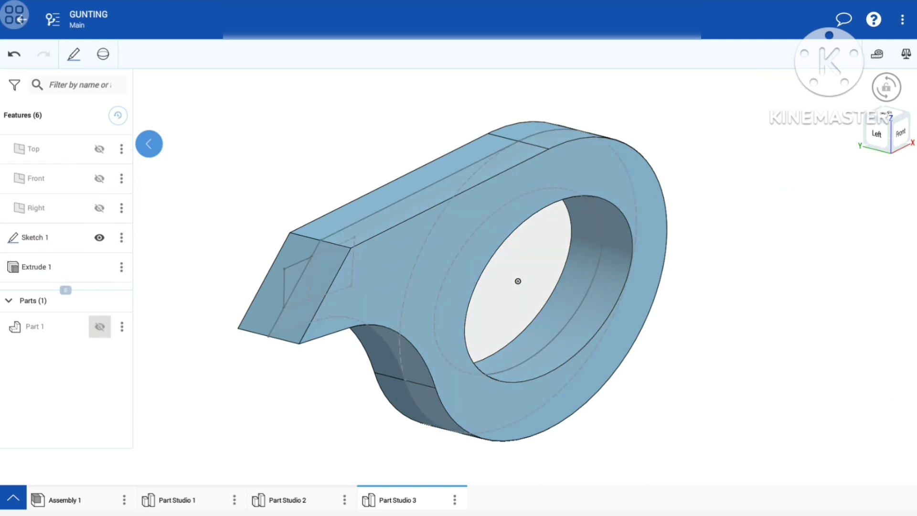
{"action": "scroll", "coordinate": [404, 256], "scroll_direction": "up", "scroll_amount": 5}
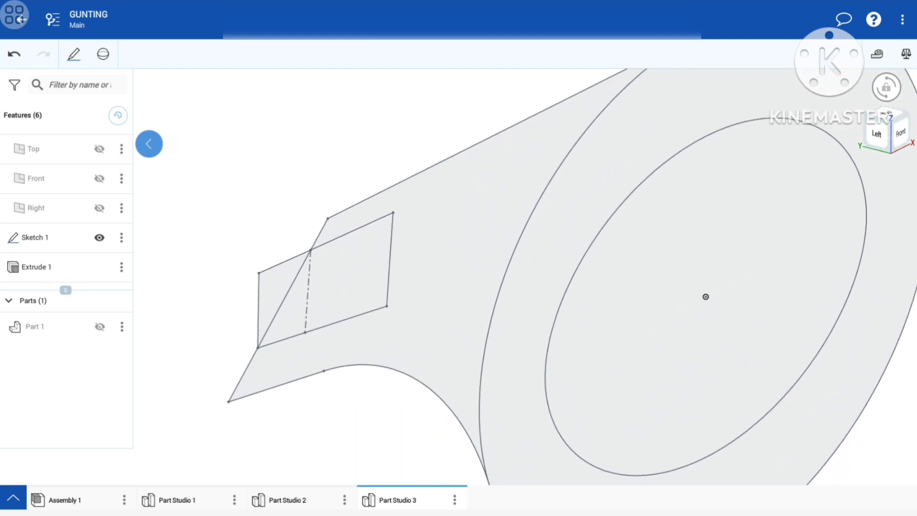
{"action": "left_click", "coordinate": [103, 53]}
Set up a 2 mm opposite-direction Remove extrude on the rectangle and left triangular regions.
{"action": "left_click", "coordinate": [22, 82]}
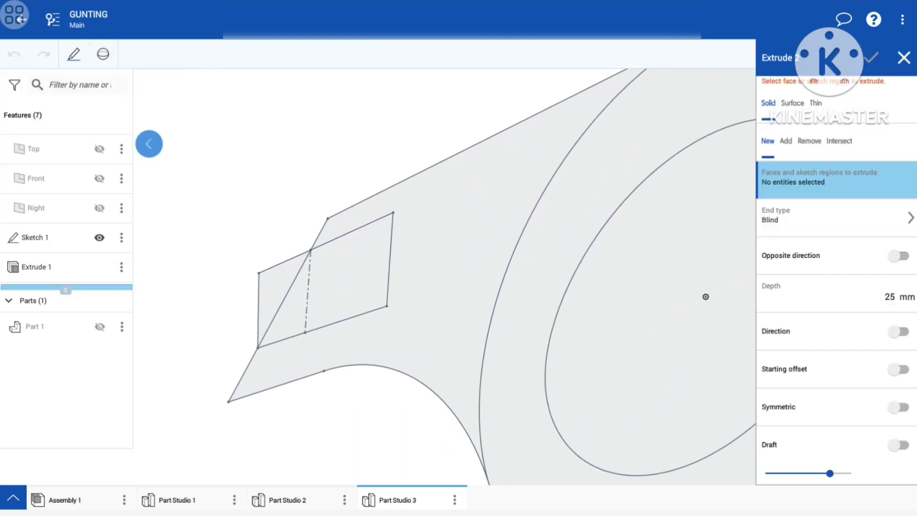
{"action": "left_click", "coordinate": [809, 141]}
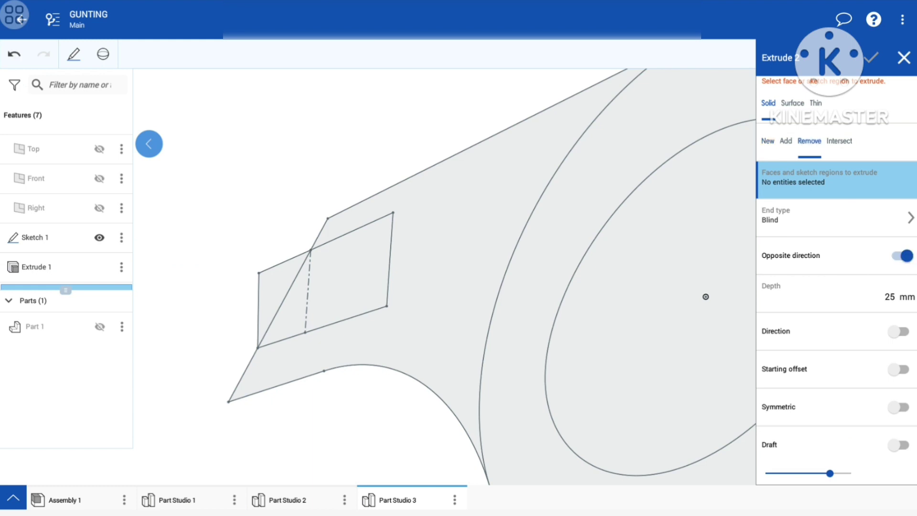
{"action": "left_click", "coordinate": [886, 292]}
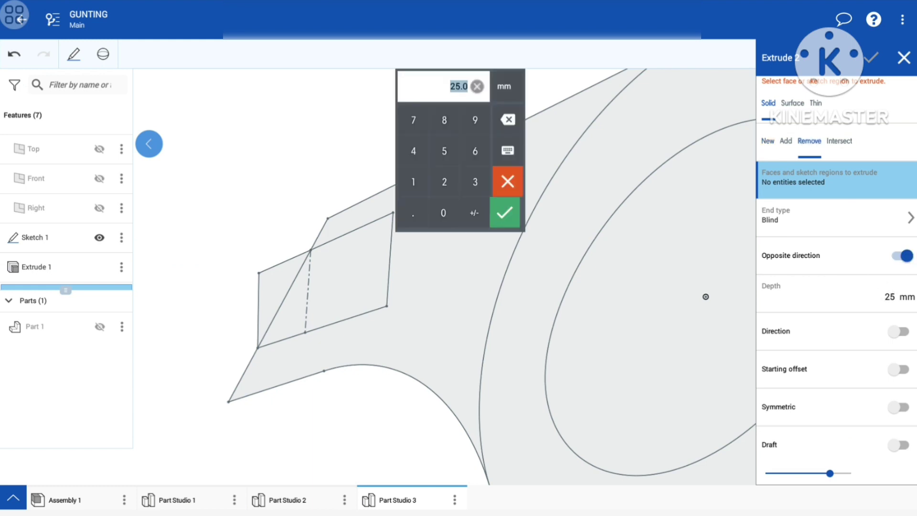
{"action": "type", "text": "2"}
{"action": "key", "text": "Return"}
{"action": "left_click", "coordinate": [345, 287]}
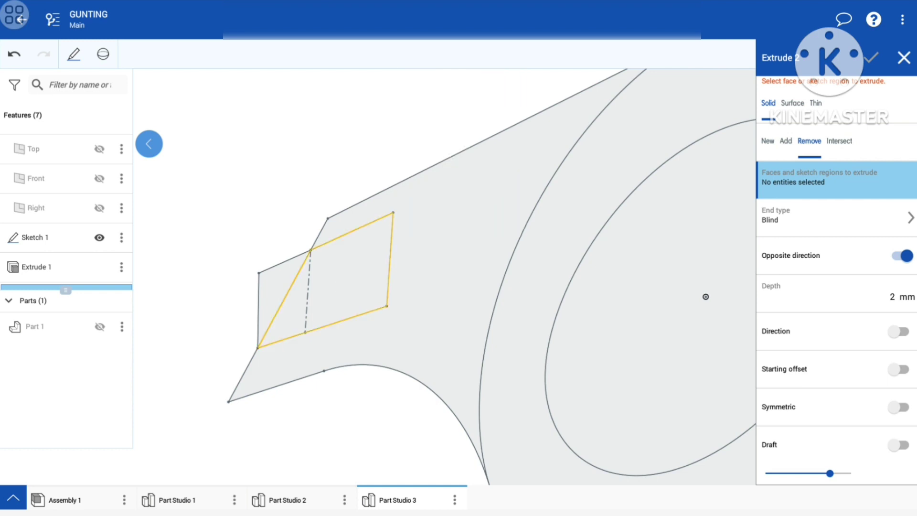
{"action": "left_click", "coordinate": [272, 276]}
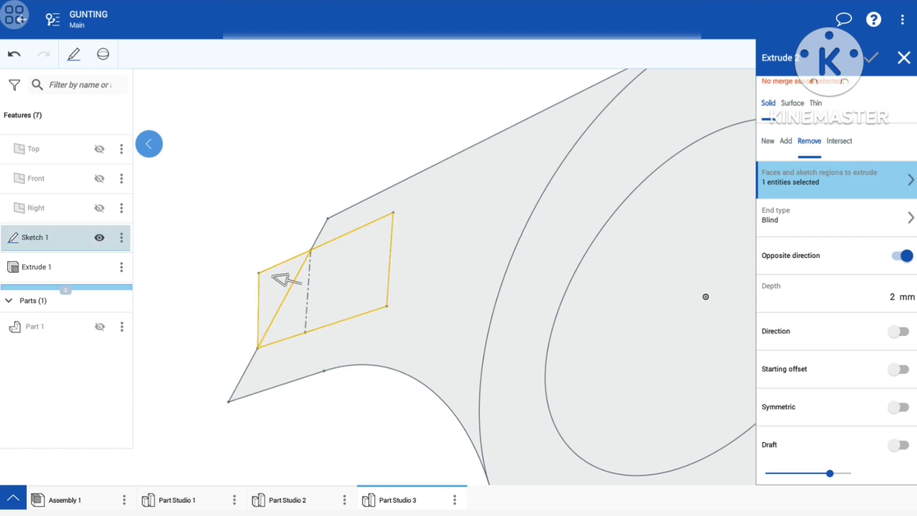
Show Part 1, make the cut merge with all parts, and confirm the slot.
{"action": "left_click", "coordinate": [100, 327]}
{"action": "scroll", "coordinate": [601, 286], "scroll_direction": "down", "scroll_amount": 3}
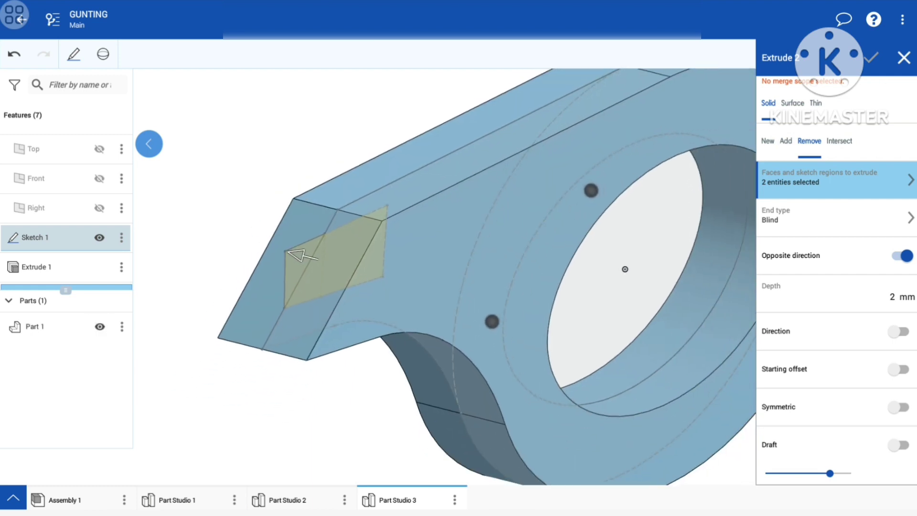
{"action": "scroll", "coordinate": [869, 275], "scroll_direction": "down", "scroll_amount": 2}
{"action": "scroll", "coordinate": [869, 275], "scroll_direction": "down", "scroll_amount": 2}
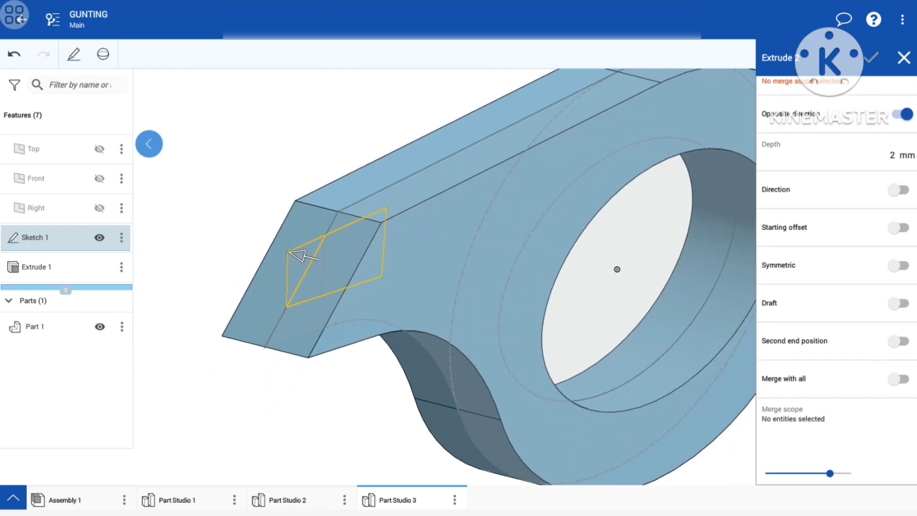
{"action": "left_click", "coordinate": [900, 379]}
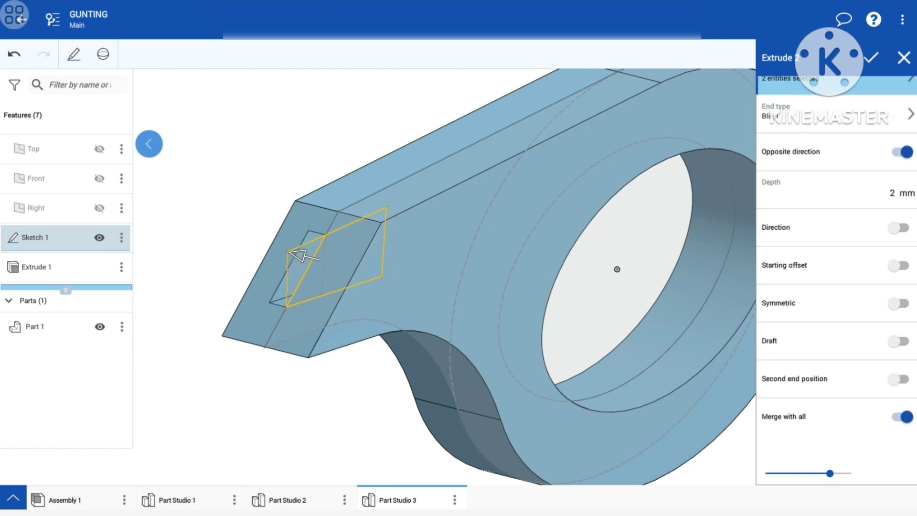
{"action": "scroll", "coordinate": [439, 291], "scroll_direction": "up", "scroll_amount": 3}
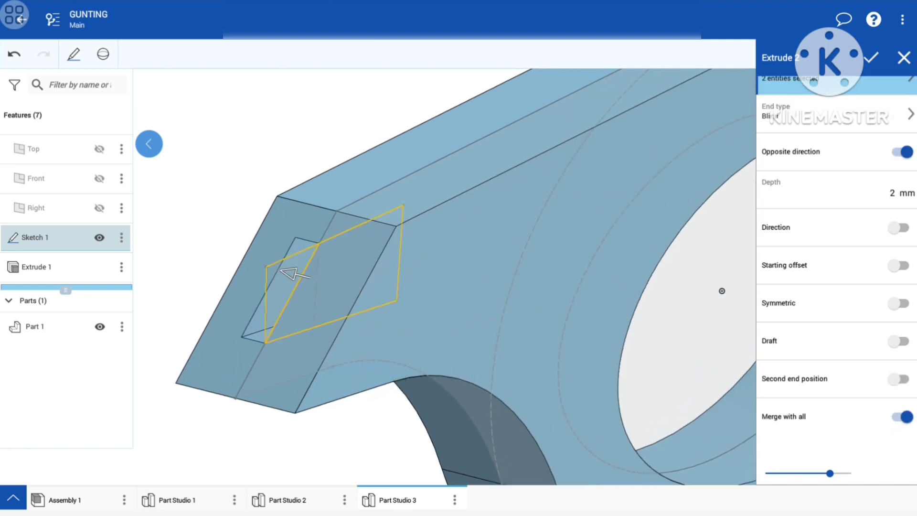
{"action": "left_click_drag", "start_coordinate": [329, 112], "coordinate": [350, 109]}
{"action": "mouse_move", "coordinate": [603, 301]}
{"action": "middle_mouse_down"}
{"action": "mouse_move", "coordinate": [591, 241]}
{"action": "mouse_move", "coordinate": [514, 337]}
{"action": "middle_mouse_up"}
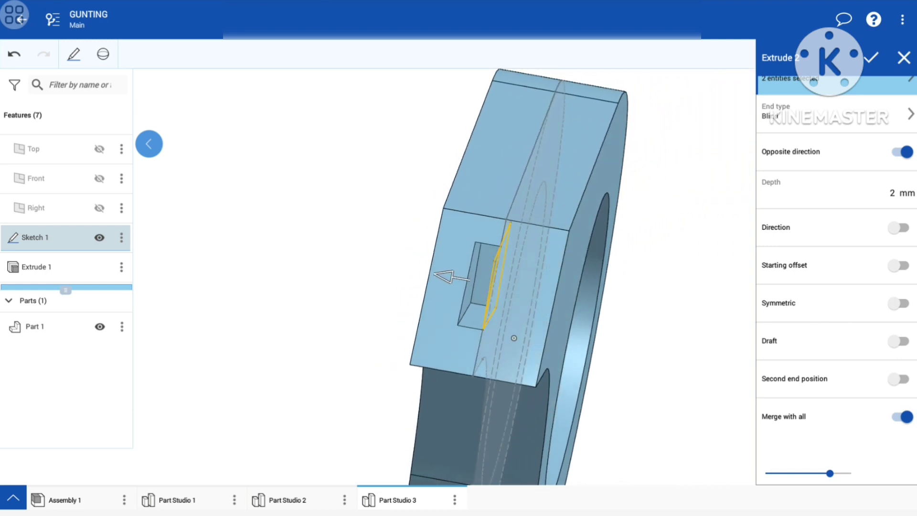
{"action": "key", "text": "Escape"}
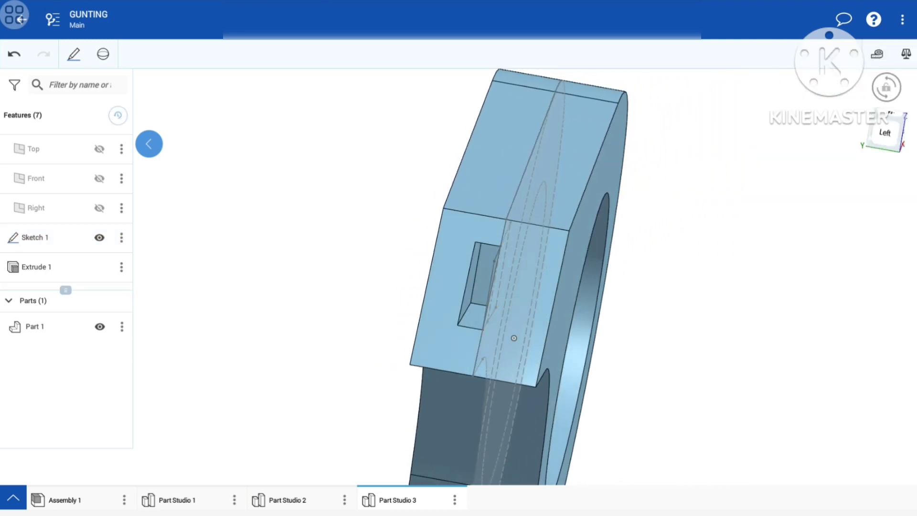
Hide Sketch 1 and orbit the slotted part for a clean view.
{"action": "left_click", "coordinate": [101, 236]}
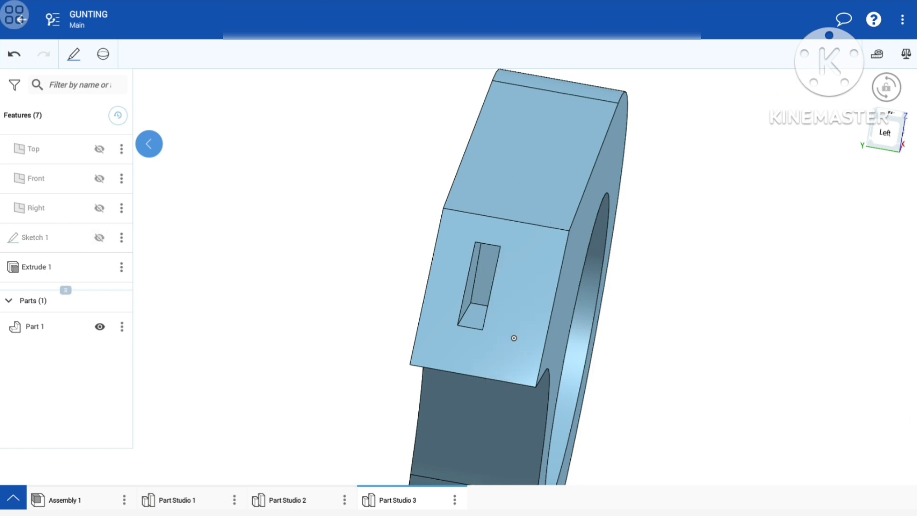
{"action": "scroll", "coordinate": [764, 286], "scroll_direction": "down", "scroll_amount": 3}
{"action": "mouse_move", "coordinate": [737, 225]}
{"action": "middle_mouse_down"}
{"action": "mouse_move", "coordinate": [723, 227]}
{"action": "mouse_move", "coordinate": [753, 221]}
{"action": "mouse_move", "coordinate": [749, 229]}
{"action": "mouse_move", "coordinate": [704, 221]}
{"action": "mouse_move", "coordinate": [663, 194]}
{"action": "mouse_move", "coordinate": [675, 157]}
{"action": "mouse_move", "coordinate": [697, 231]}
{"action": "mouse_move", "coordinate": [724, 237]}
{"action": "mouse_move", "coordinate": [721, 230]}
{"action": "middle_mouse_up"}
{"action": "scroll", "coordinate": [663, 193], "scroll_direction": "up", "scroll_amount": 5}
{"action": "scroll", "coordinate": [663, 194], "scroll_direction": "down", "scroll_amount": 2}
{"action": "scroll", "coordinate": [697, 231], "scroll_direction": "down", "scroll_amount": 2}
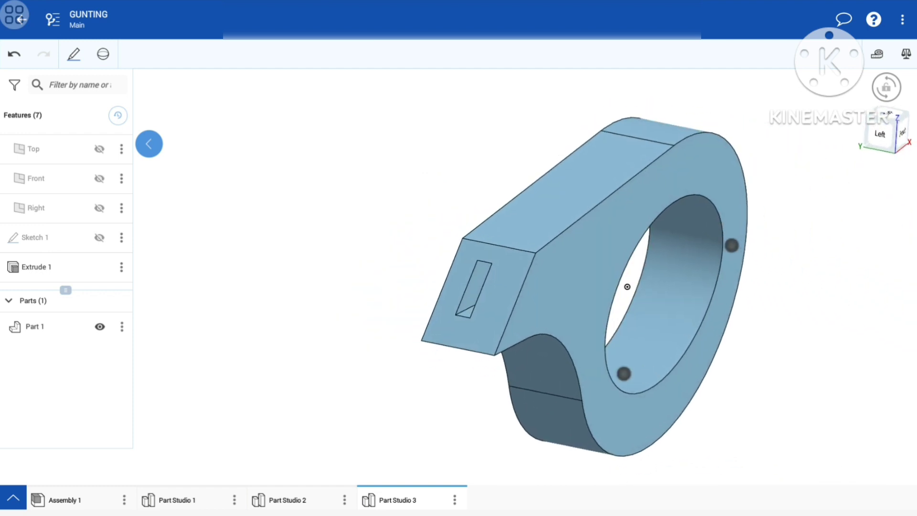
{"action": "scroll", "coordinate": [721, 229], "scroll_direction": "up", "scroll_amount": 3}
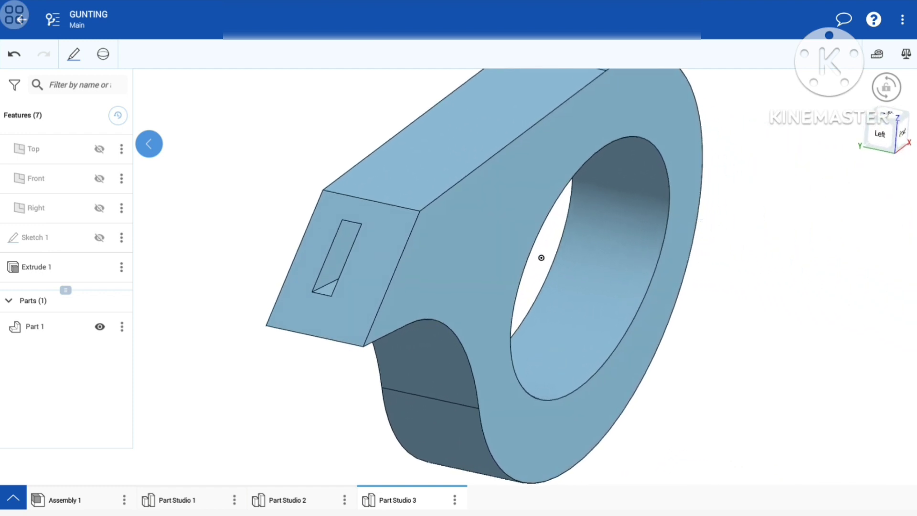
{"action": "left_click", "coordinate": [105, 54]}
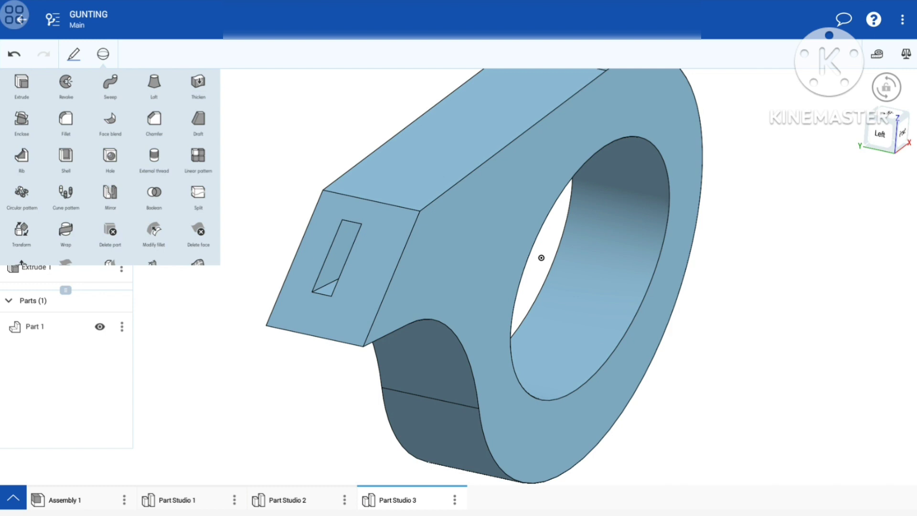
Start a 3 mm fillet on the front and back ring face edges.
{"action": "left_click", "coordinate": [67, 120]}
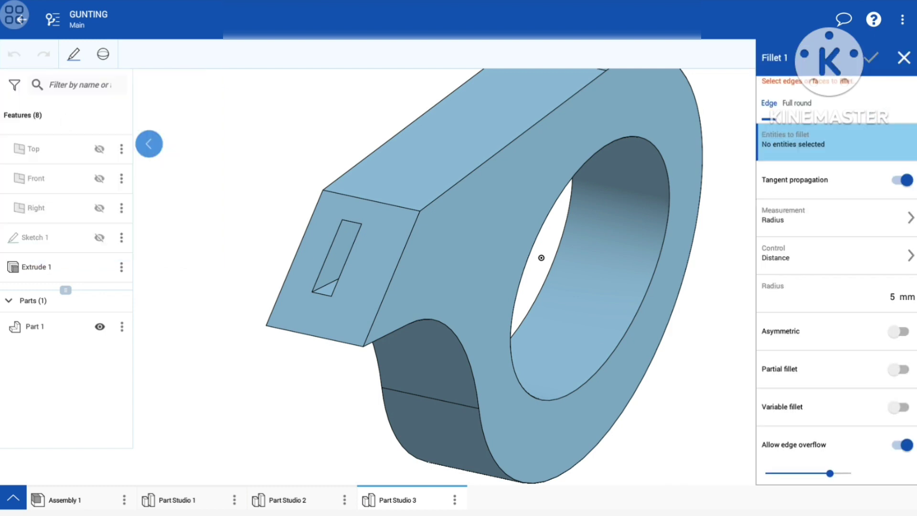
{"action": "left_click", "coordinate": [885, 295]}
{"action": "type", "text": "3"}
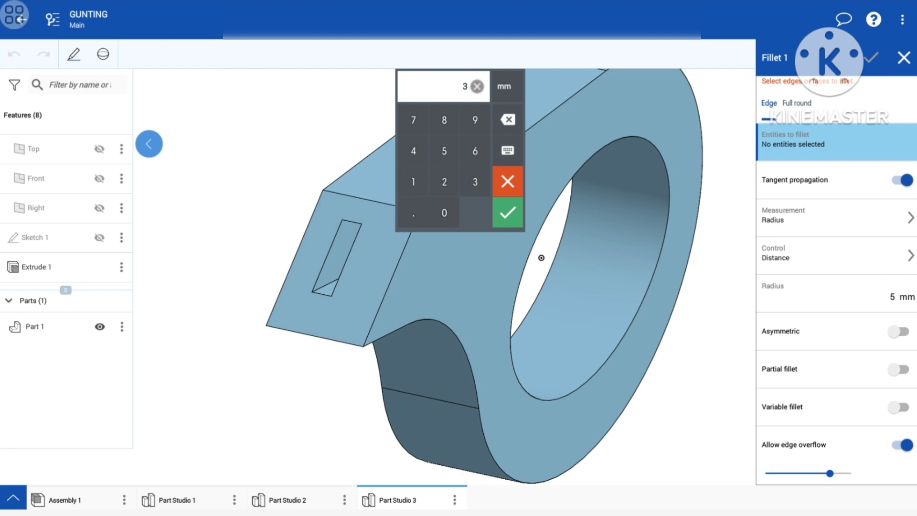
{"action": "key", "text": "Return"}
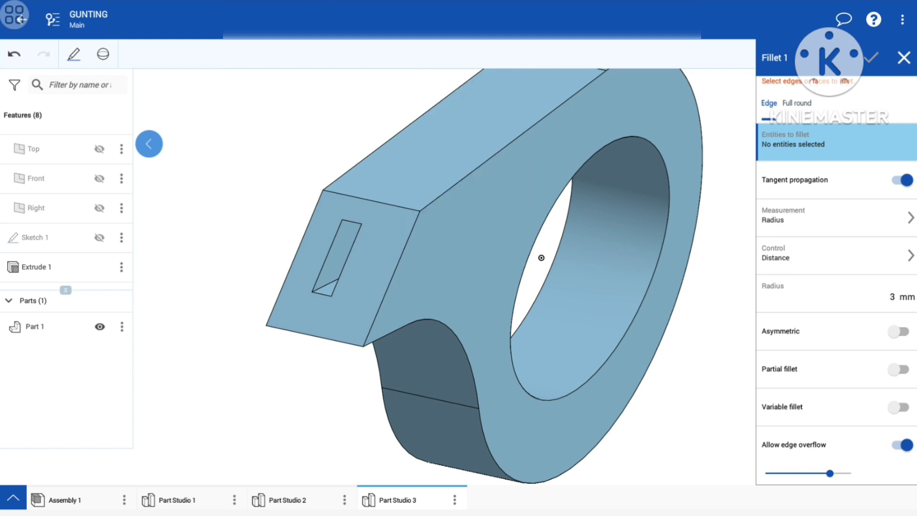
{"action": "left_click", "coordinate": [541, 257]}
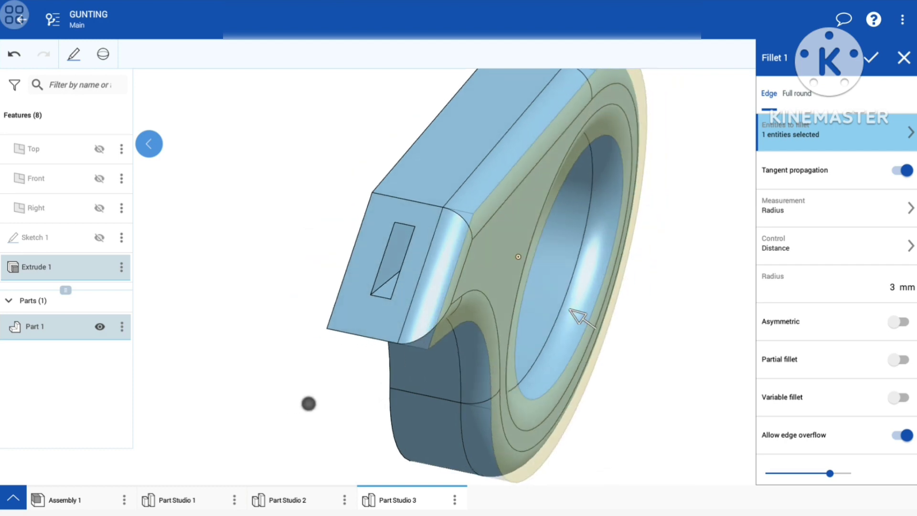
{"action": "left_click_drag", "start_coordinate": [307, 418], "coordinate": [352, 400]}
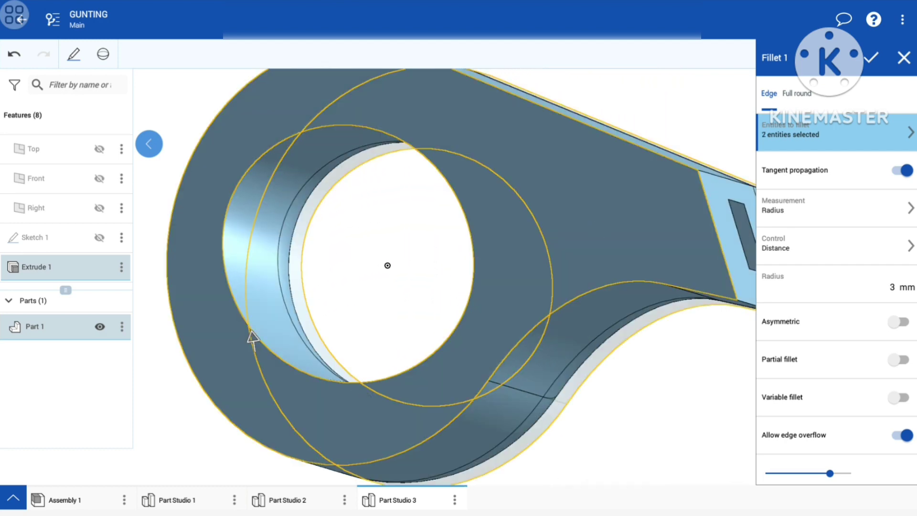
{"action": "left_click", "coordinate": [222, 326]}
Add the top slot-end edge to the 3 mm fillet and apply it.
{"action": "scroll", "coordinate": [629, 237], "scroll_direction": "down", "scroll_amount": 3}
{"action": "scroll", "coordinate": [548, 258], "scroll_direction": "up", "scroll_amount": 2}
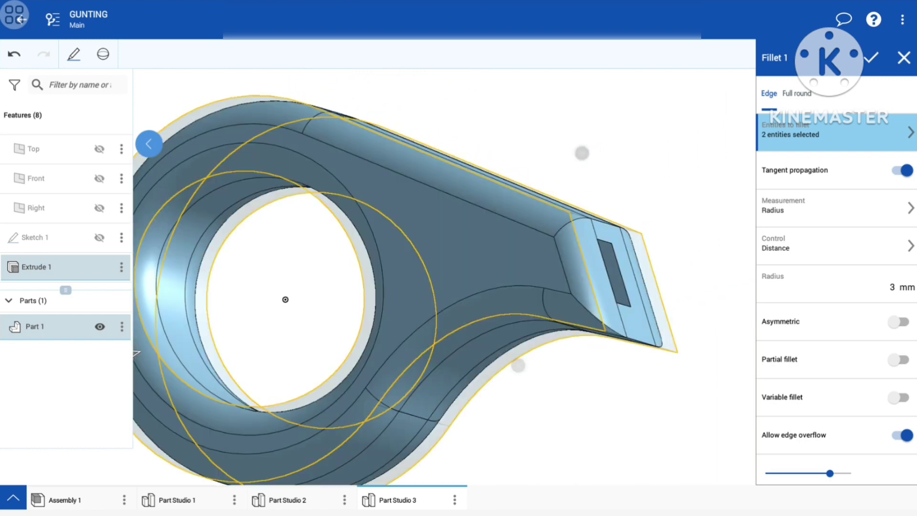
{"action": "scroll", "coordinate": [681, 178], "scroll_direction": "up", "scroll_amount": 3}
{"action": "scroll", "coordinate": [676, 182], "scroll_direction": "up", "scroll_amount": 3}
{"action": "scroll", "coordinate": [677, 182], "scroll_direction": "up", "scroll_amount": 3}
{"action": "left_click_drag", "start_coordinate": [668, 182], "coordinate": [667, 189]}
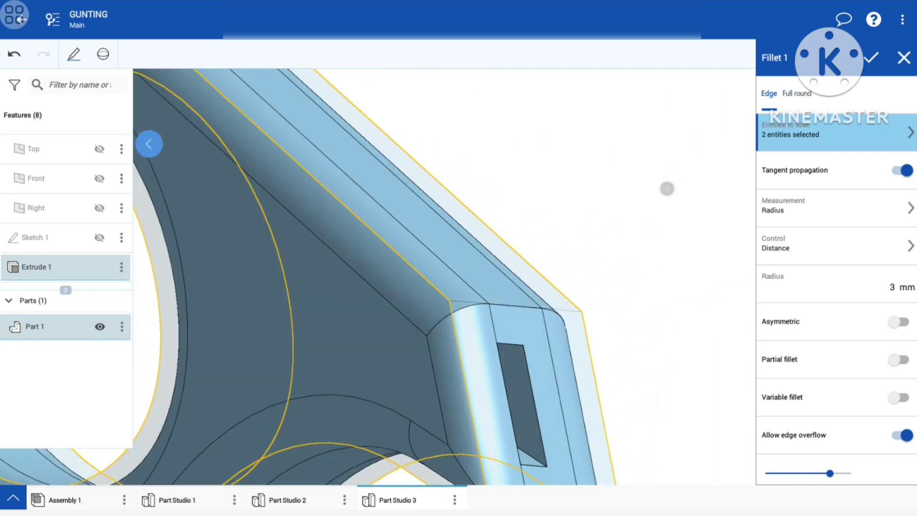
{"action": "left_click", "coordinate": [516, 303]}
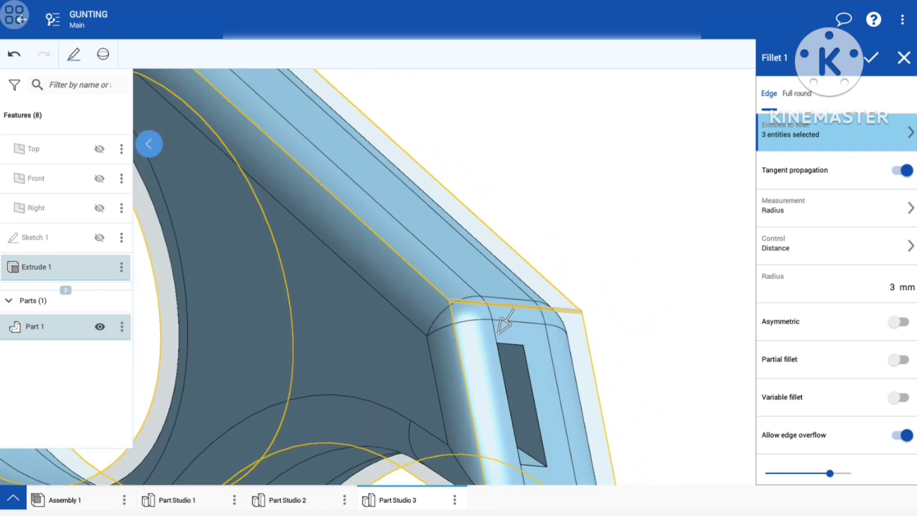
{"action": "scroll", "coordinate": [670, 238], "scroll_direction": "down", "scroll_amount": 3}
{"action": "scroll", "coordinate": [688, 256], "scroll_direction": "down", "scroll_amount": 2}
{"action": "mouse_move", "coordinate": [687, 199]}
{"action": "left_mouse_down"}
{"action": "mouse_move", "coordinate": [651, 160]}
{"action": "mouse_move", "coordinate": [613, 195]}
{"action": "mouse_move", "coordinate": [591, 189]}
{"action": "left_mouse_up"}
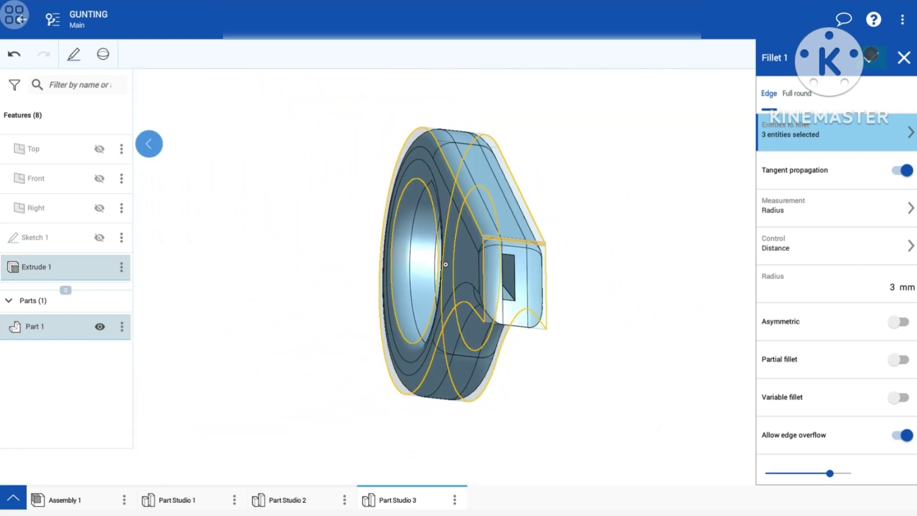
{"action": "left_click", "coordinate": [871, 56]}
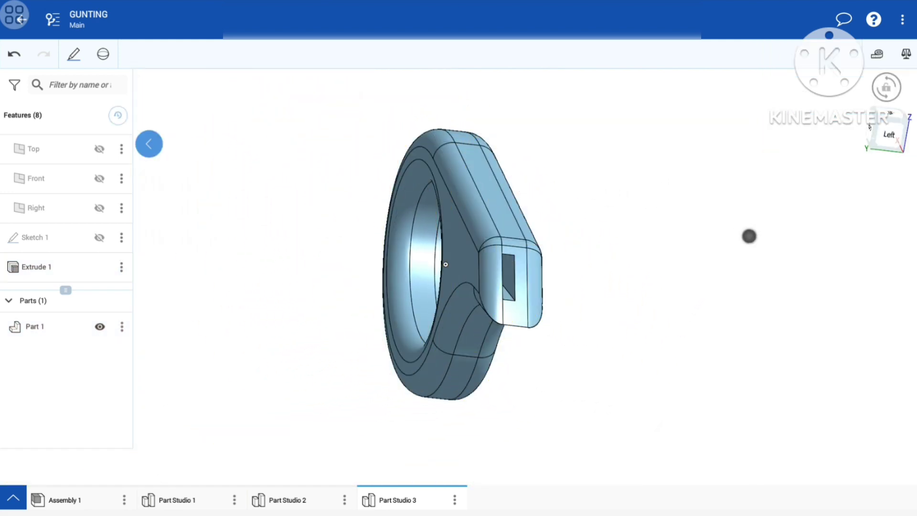
{"action": "left_click_drag", "start_coordinate": [749, 236], "coordinate": [661, 217]}
{"action": "scroll", "coordinate": [472, 275], "scroll_direction": "up", "scroll_amount": 5}
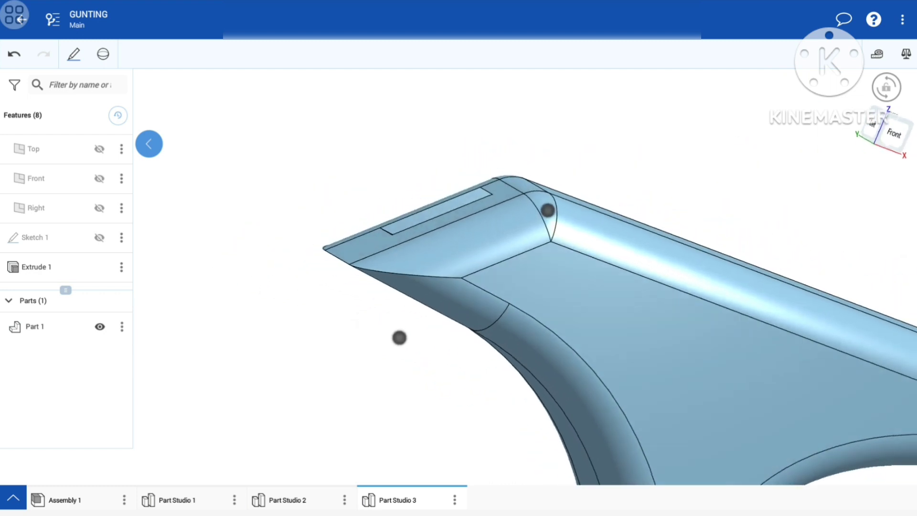
{"action": "scroll", "coordinate": [473, 275], "scroll_direction": "up", "scroll_amount": 1}
{"action": "left_click", "coordinate": [103, 53]}
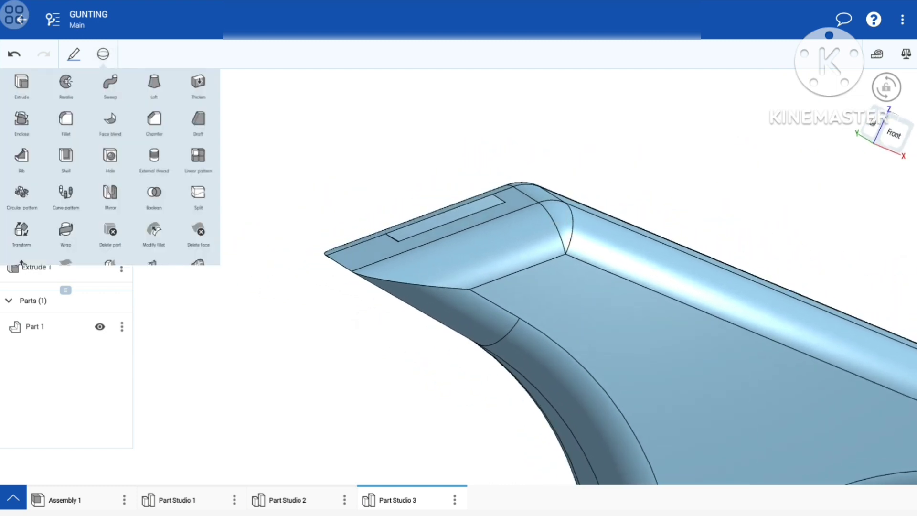
Round the thin edge at the slotted tip with a 2 mm fillet.
{"action": "left_click", "coordinate": [70, 116]}
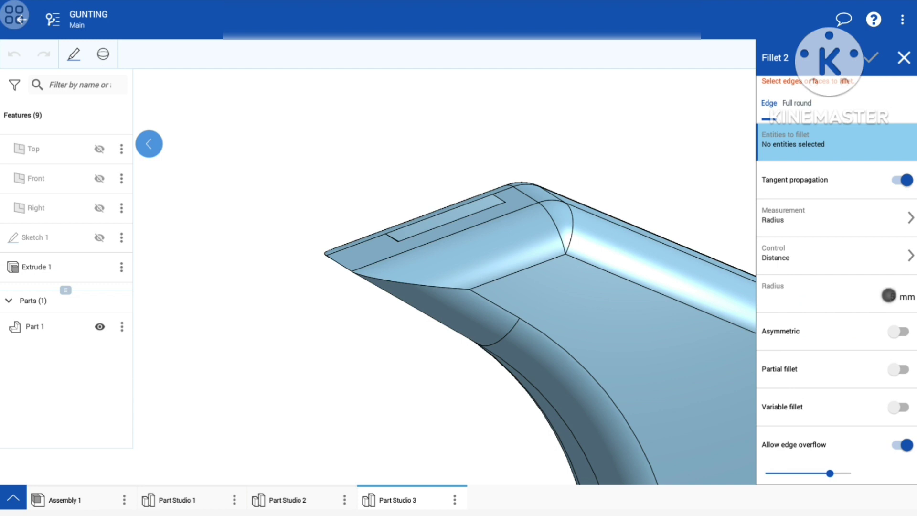
{"action": "left_click", "coordinate": [888, 295]}
{"action": "type", "text": "2"}
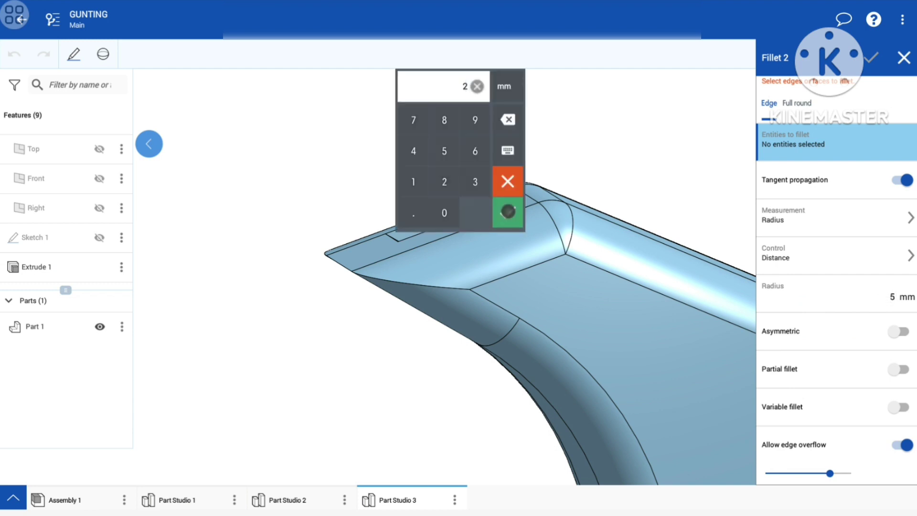
{"action": "left_click", "coordinate": [507, 212]}
{"action": "left_click", "coordinate": [340, 261]}
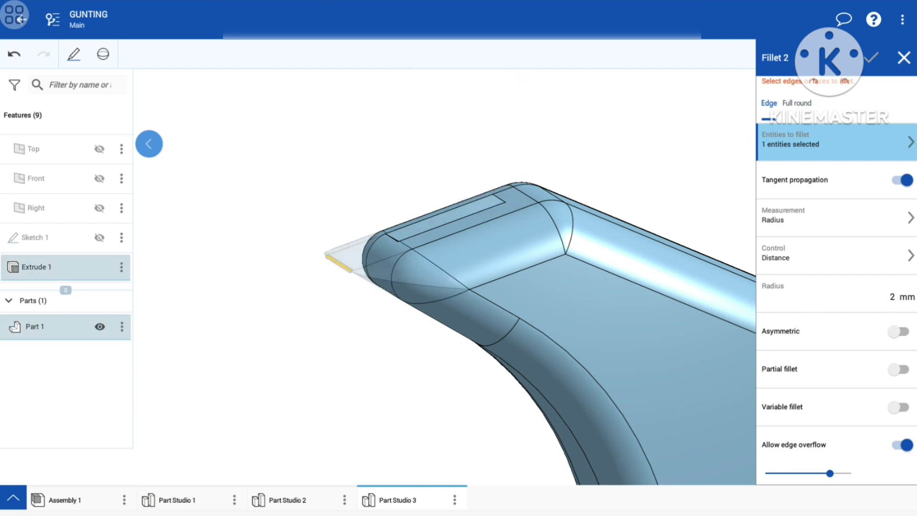
{"action": "scroll", "coordinate": [520, 282], "scroll_direction": "down", "scroll_amount": 5}
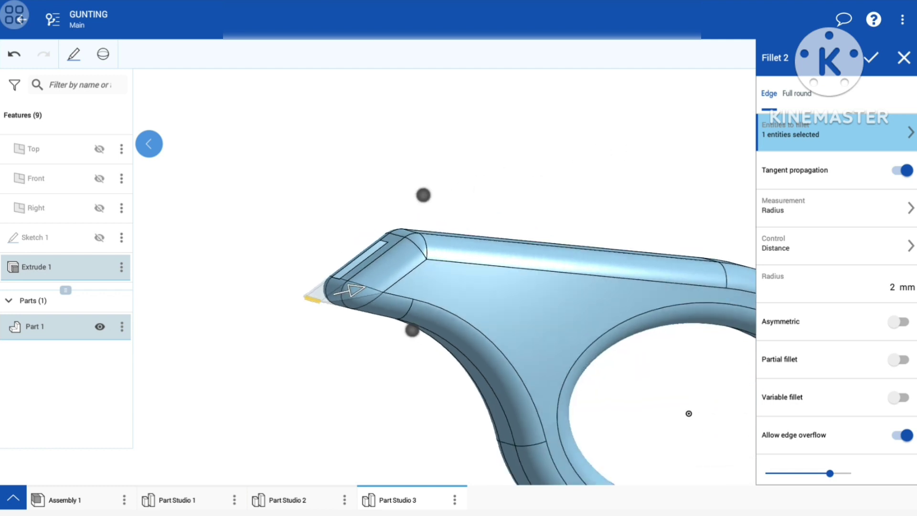
{"action": "scroll", "coordinate": [520, 282], "scroll_direction": "up", "scroll_amount": 1}
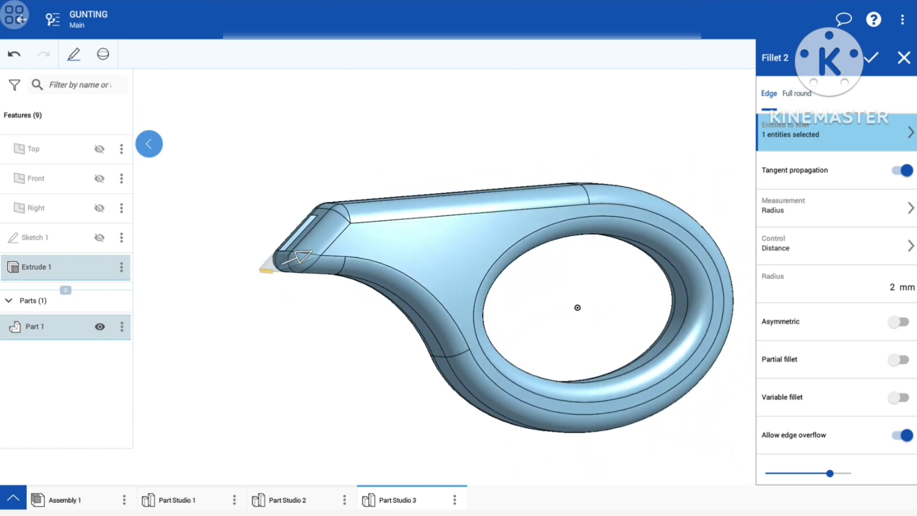
{"action": "left_click", "coordinate": [871, 58]}
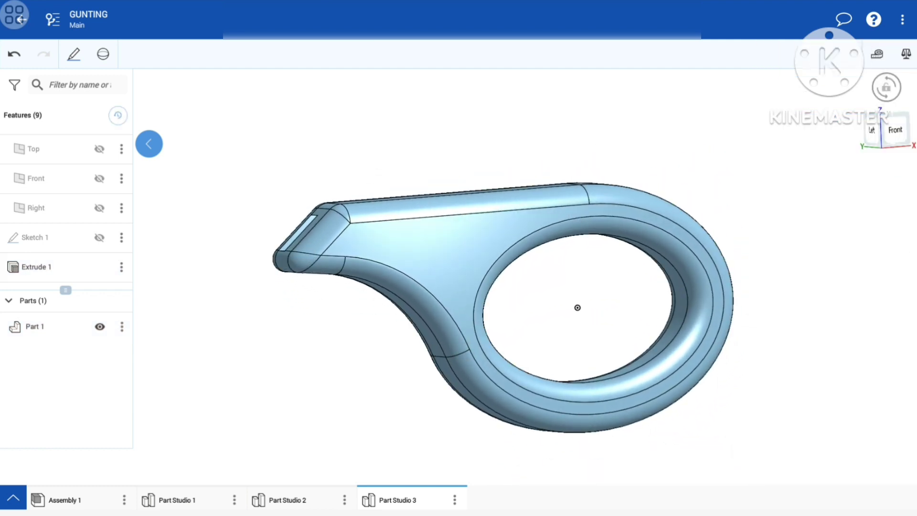
Inspect the rounded handle from several angles and bring up Part 1's actions menu.
{"action": "mouse_move", "coordinate": [678, 160]}
{"action": "middle_mouse_down"}
{"action": "mouse_move", "coordinate": [774, 171]}
{"action": "mouse_move", "coordinate": [735, 168]}
{"action": "mouse_move", "coordinate": [688, 143]}
{"action": "mouse_move", "coordinate": [668, 78]}
{"action": "mouse_move", "coordinate": [657, 209]}
{"action": "mouse_move", "coordinate": [638, 164]}
{"action": "middle_mouse_up"}
{"action": "scroll", "coordinate": [618, 208], "scroll_direction": "up", "scroll_amount": 5}
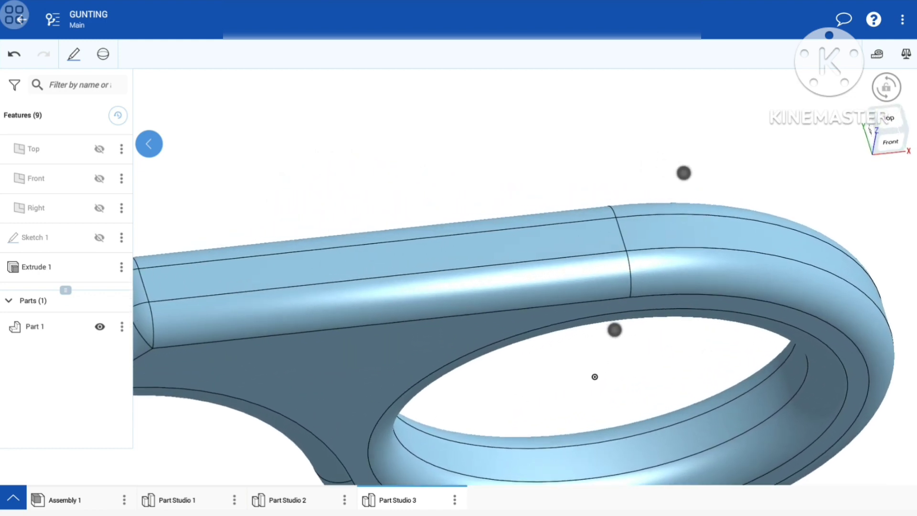
{"action": "scroll", "coordinate": [647, 251], "scroll_direction": "down", "scroll_amount": 4}
{"action": "mouse_move", "coordinate": [527, 191]}
{"action": "middle_mouse_down"}
{"action": "mouse_move", "coordinate": [622, 185]}
{"action": "mouse_move", "coordinate": [536, 172]}
{"action": "mouse_move", "coordinate": [647, 174]}
{"action": "mouse_move", "coordinate": [587, 141]}
{"action": "middle_mouse_up"}
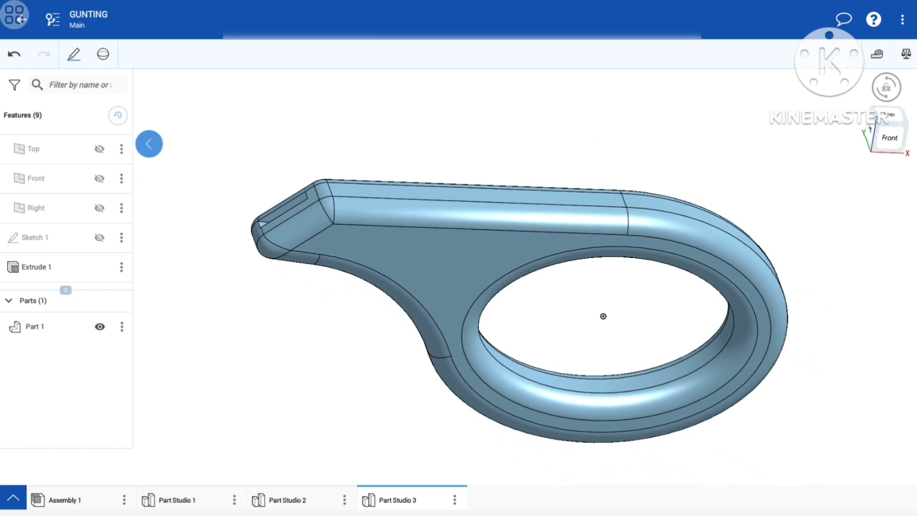
{"action": "left_click", "coordinate": [122, 326]}
Set Part 1's appearance to RGB 255, 0, 0 (#FF0000) and apply it.
{"action": "left_click", "coordinate": [203, 212]}
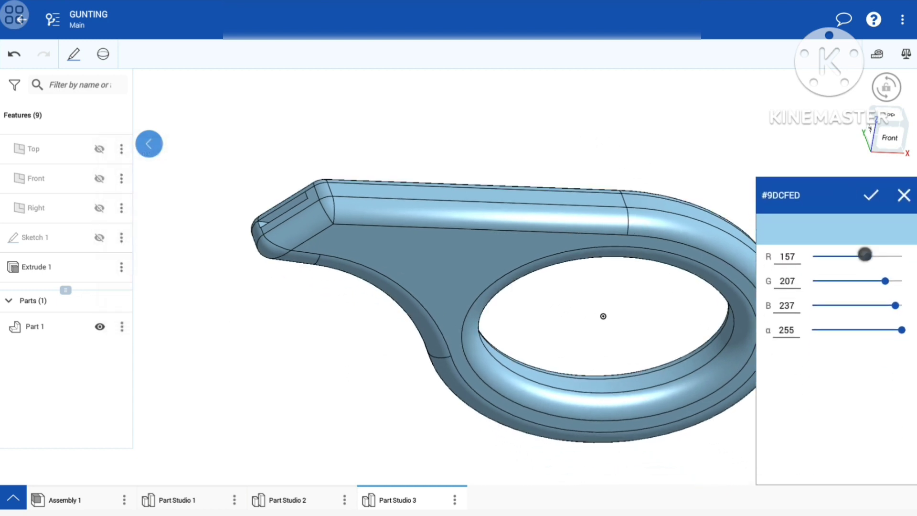
{"action": "left_click_drag", "start_coordinate": [864, 254], "coordinate": [901, 257]}
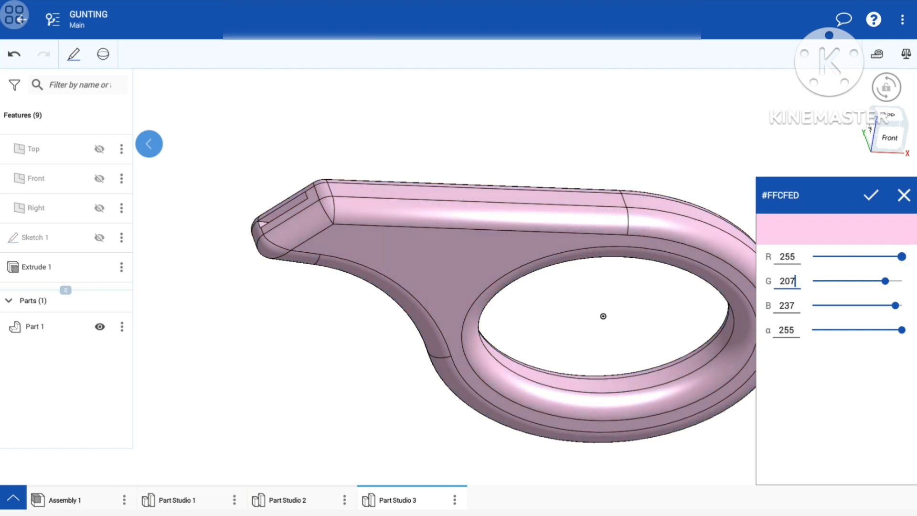
{"action": "key", "text": "BackSpace"}
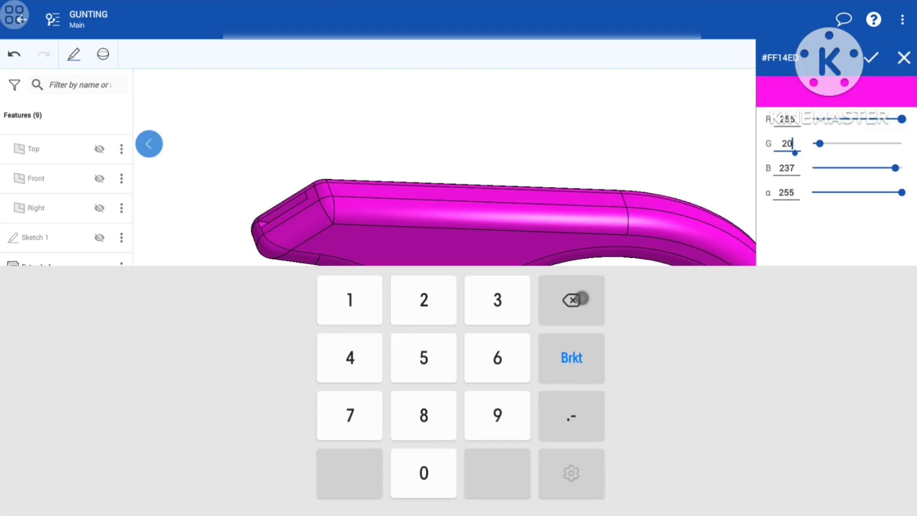
{"action": "key", "text": "BackSpace"}
{"action": "key", "text": "BackSpace"}
{"action": "type", "text": "1"}
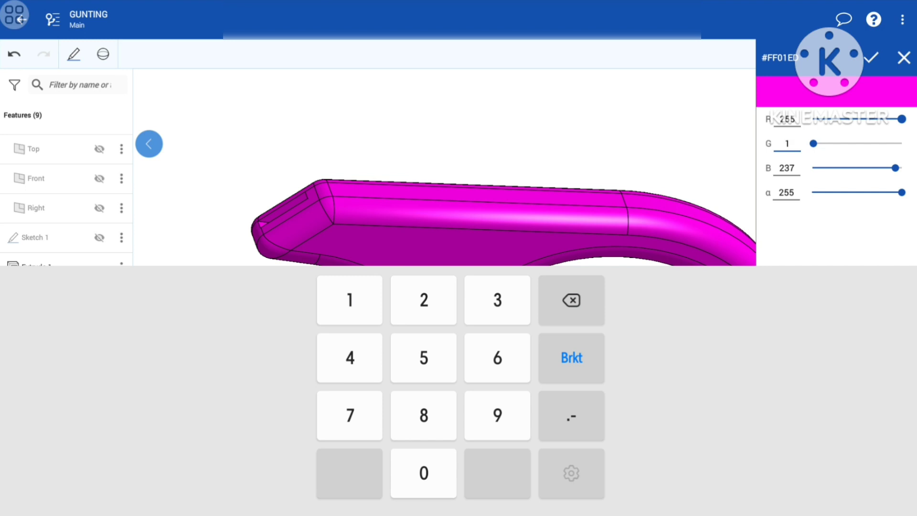
{"action": "type", "text": "5"}
{"action": "key", "text": "BackSpace"}
{"action": "key", "text": "BackSpace"}
{"action": "key", "text": "BackSpace"}
{"action": "key", "text": "BackSpace"}
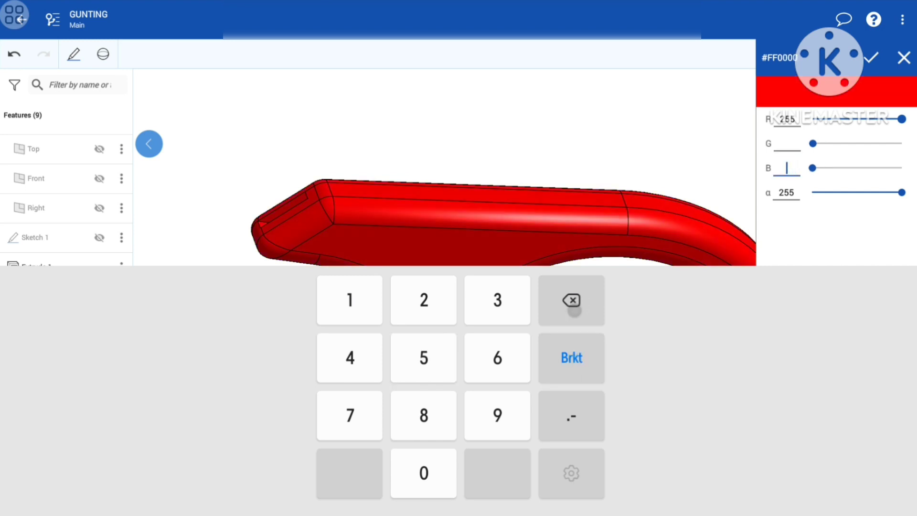
{"action": "left_click", "coordinate": [603, 316]}
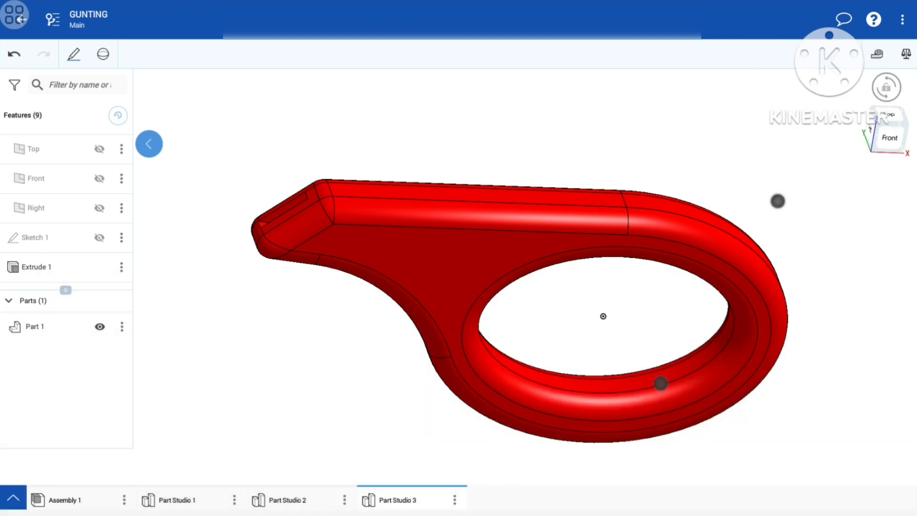
Hide the Origin in the feature list so the red handle stands alone.
{"action": "middle_click_drag", "start_coordinate": [661, 384], "coordinate": [592, 368]}
{"action": "scroll", "coordinate": [94, 223], "scroll_direction": "up", "scroll_amount": 2}
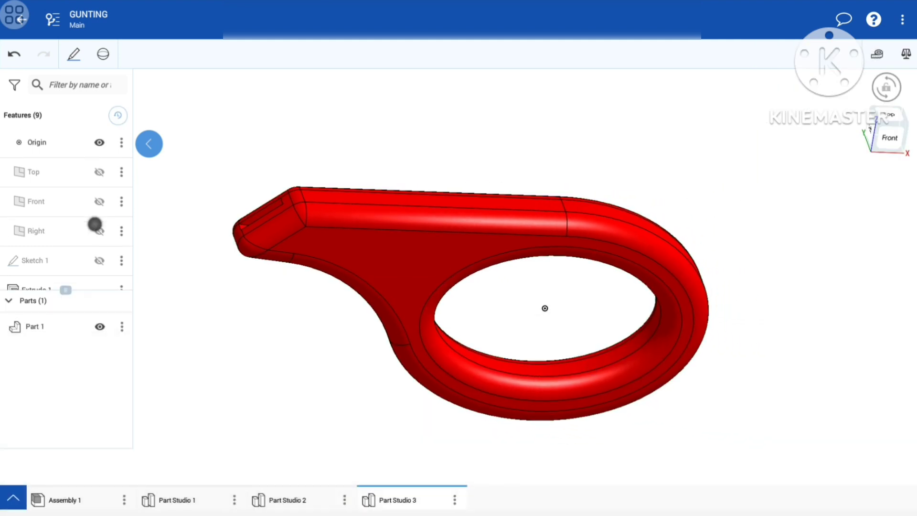
{"action": "left_click", "coordinate": [99, 166]}
{"action": "middle_click_drag", "start_coordinate": [728, 341], "coordinate": [718, 317]}
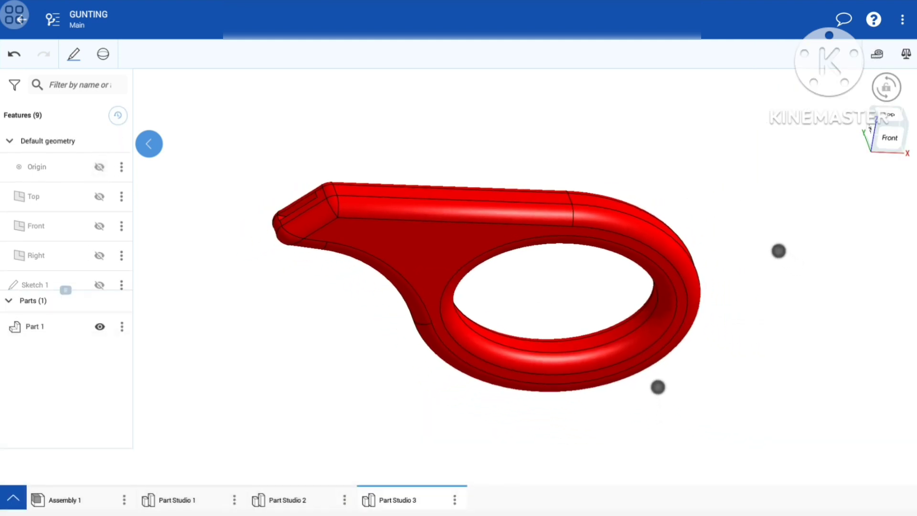